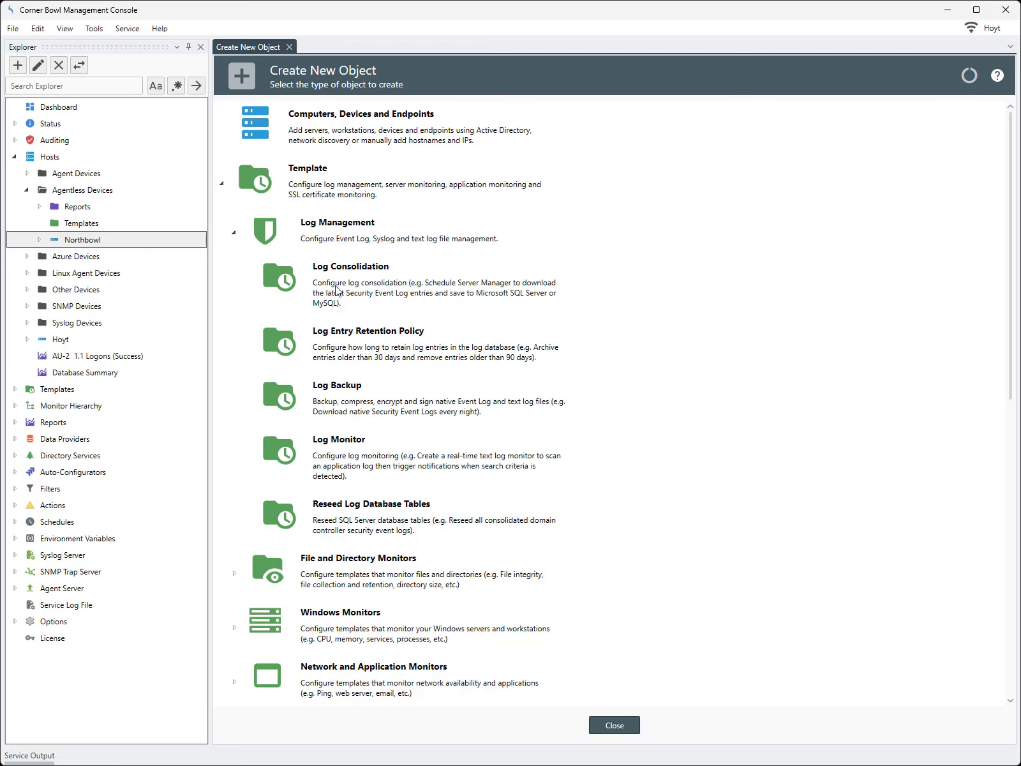
Close the Create New Object page and expand Templates > Sample Templates > Log Consolidation
left_click(289, 47)
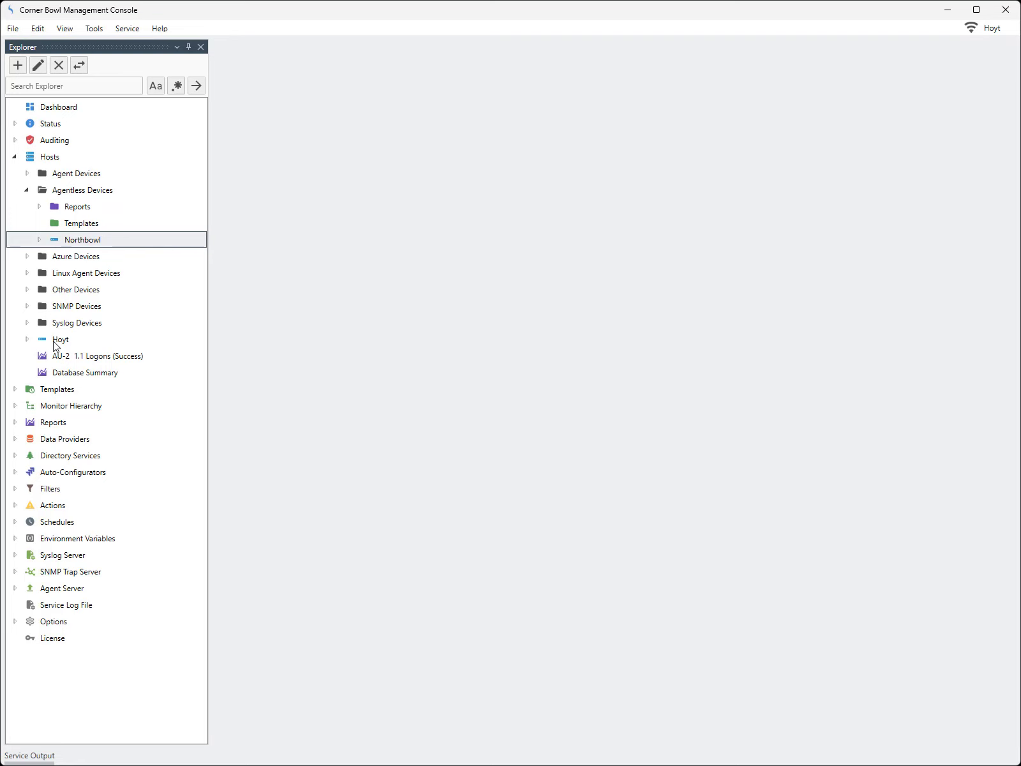
left_click(15, 389)
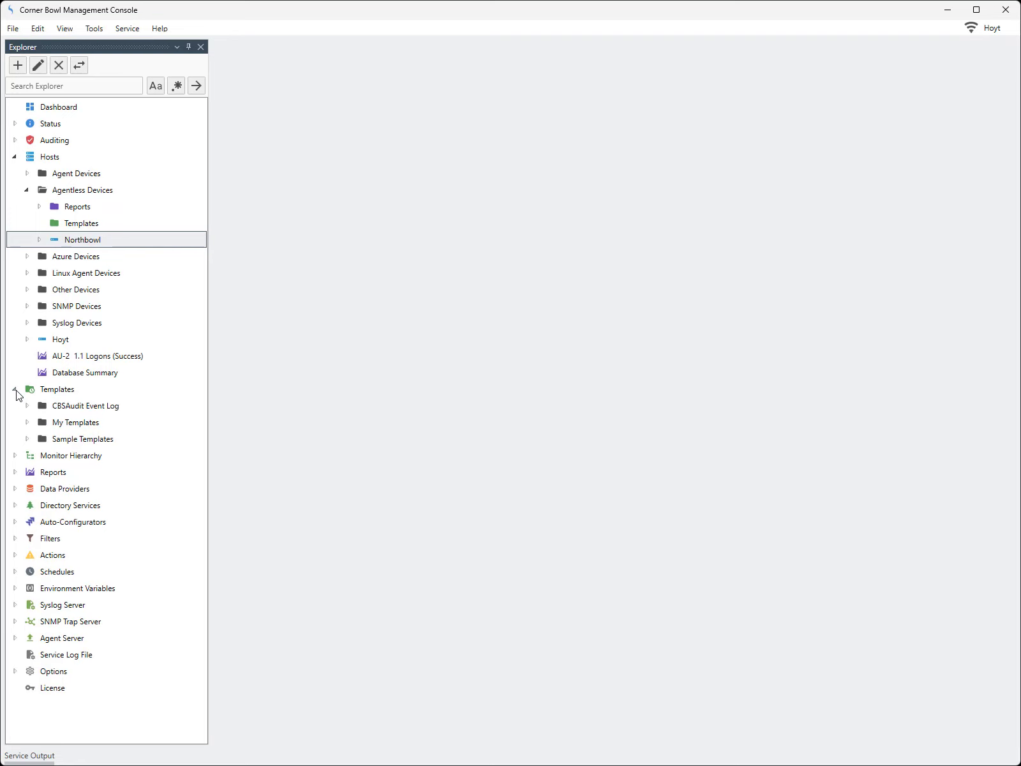
left_click(27, 439)
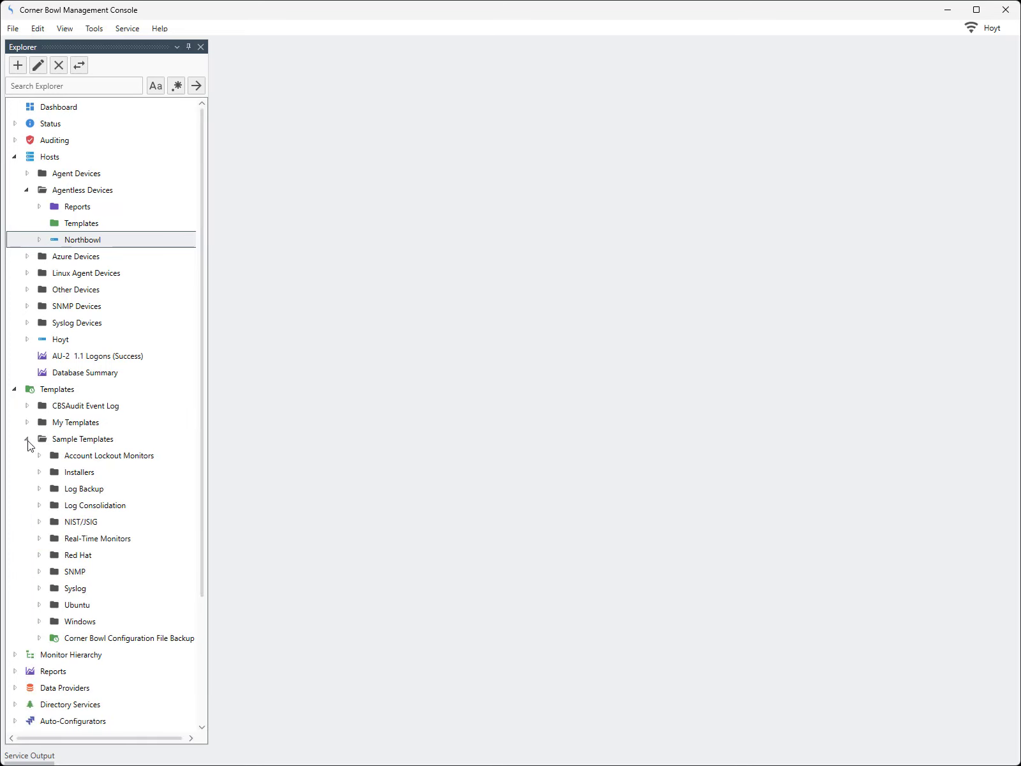
left_click(40, 505)
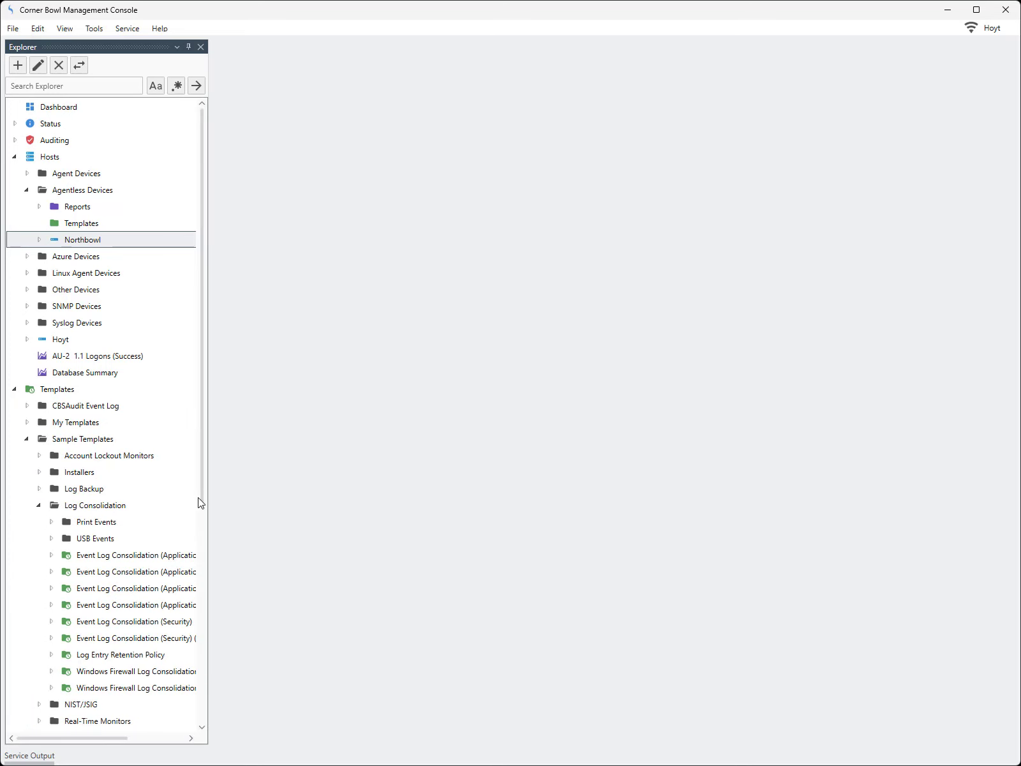
Widen Explorer and bring up the context menu for the Application, Security, System consolidation template
left_click_drag(208, 504, 322, 512)
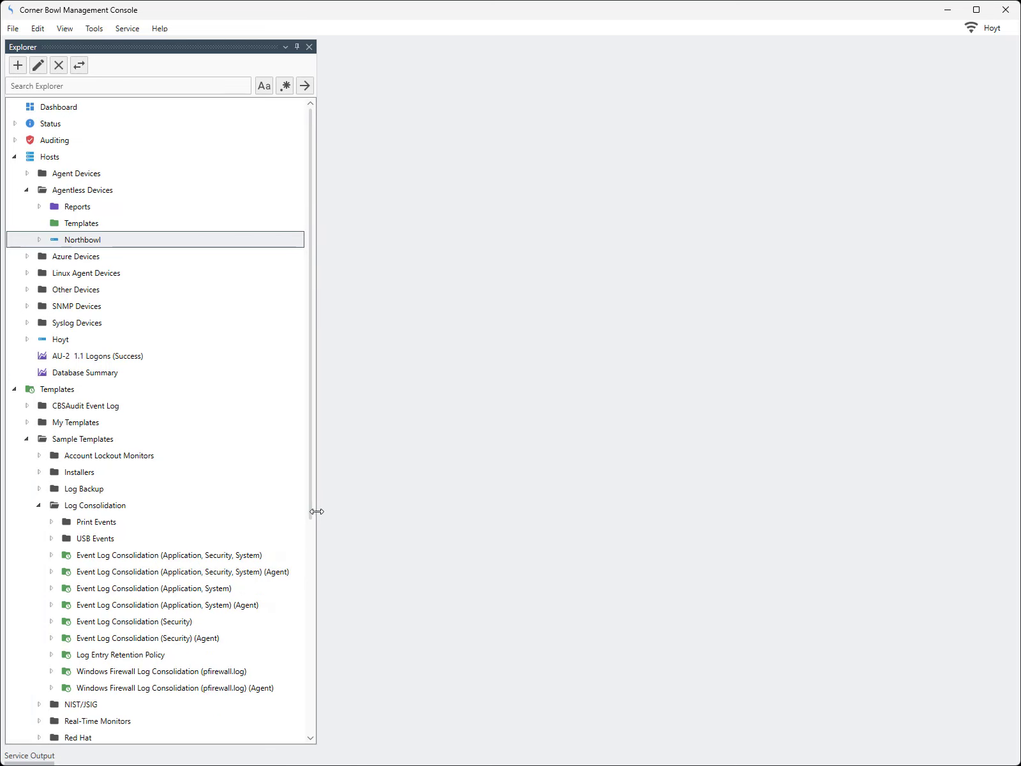
left_click(255, 555)
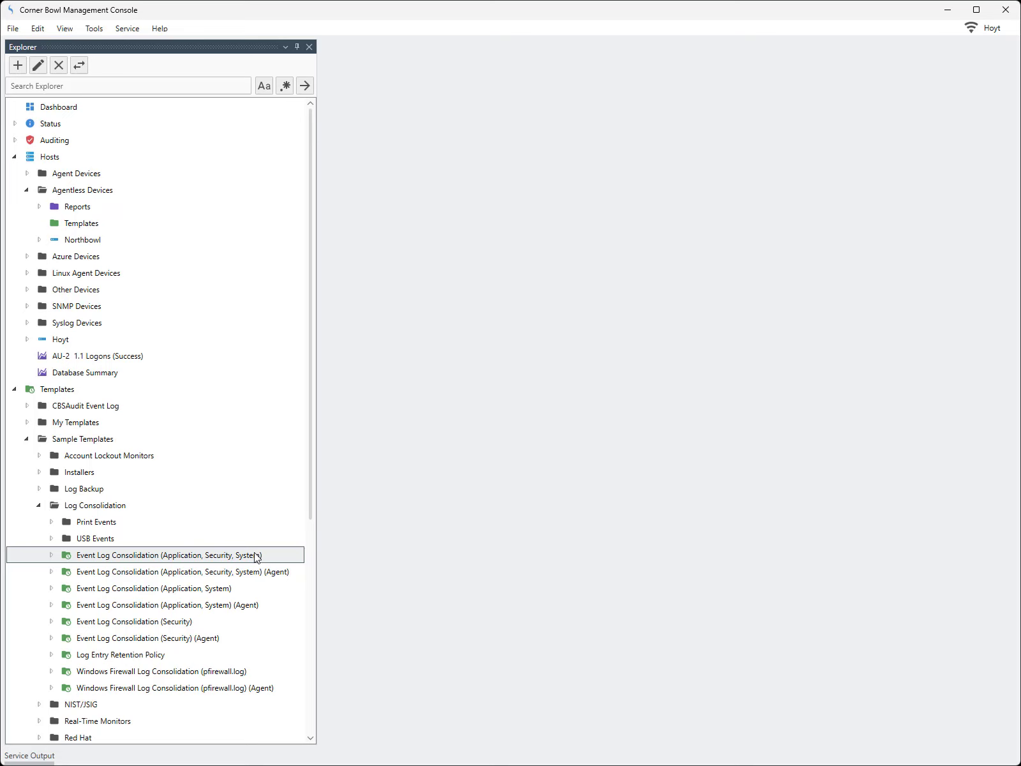
right_click(255, 556)
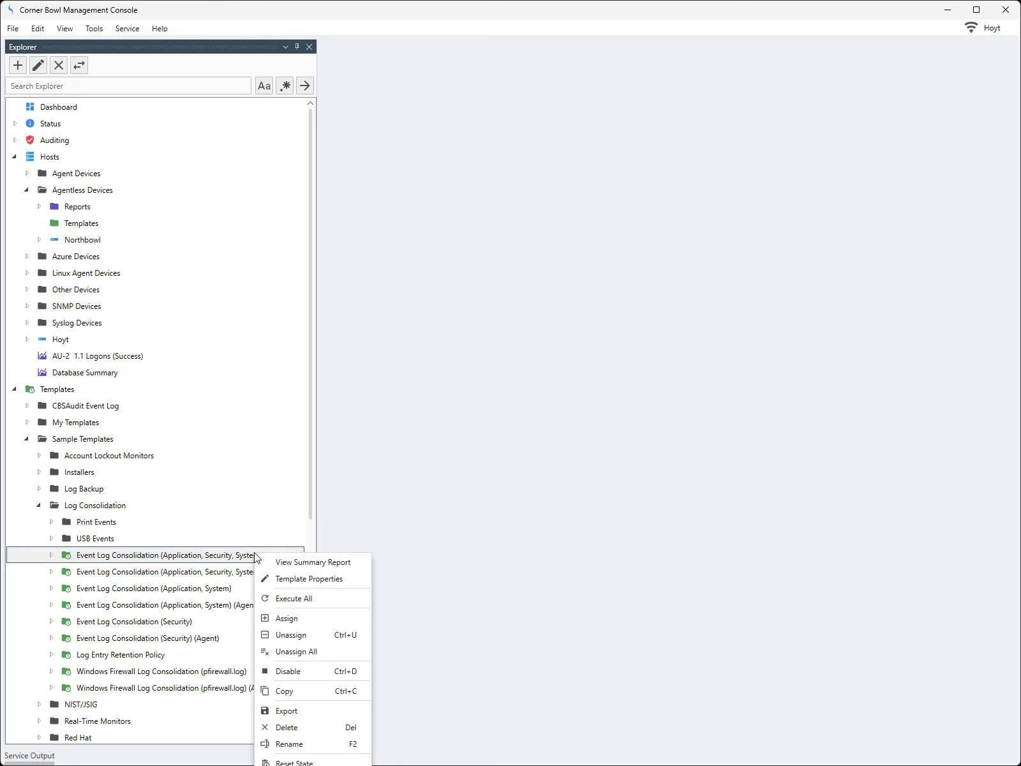
Open Template Properties for the consolidation template, narrow Explorer, and bring up help on General properties
left_click(284, 579)
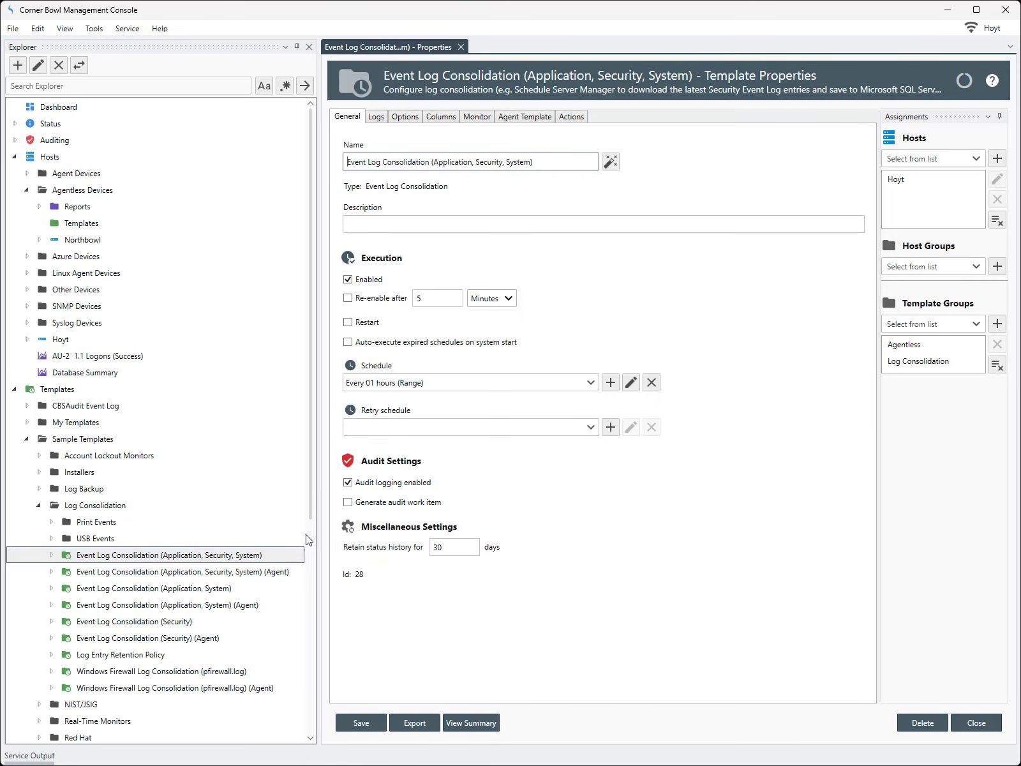
left_click_drag(318, 516, 236, 543)
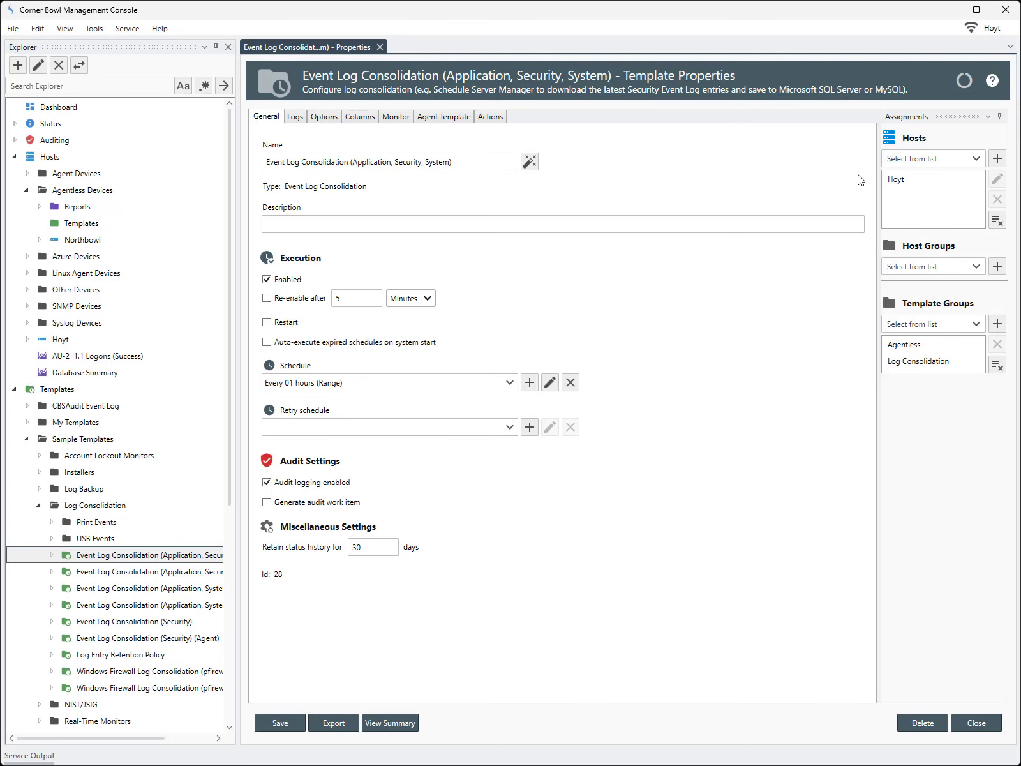
left_click(991, 82)
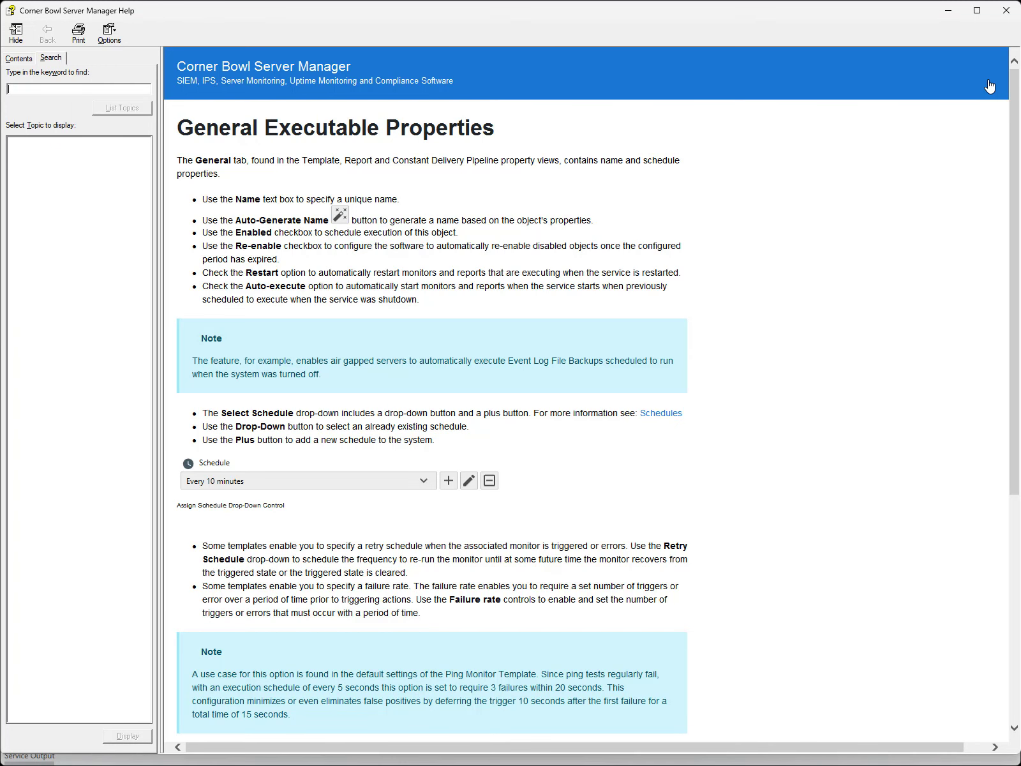
Close the General Executable Properties help window to return to the template
left_click(1006, 10)
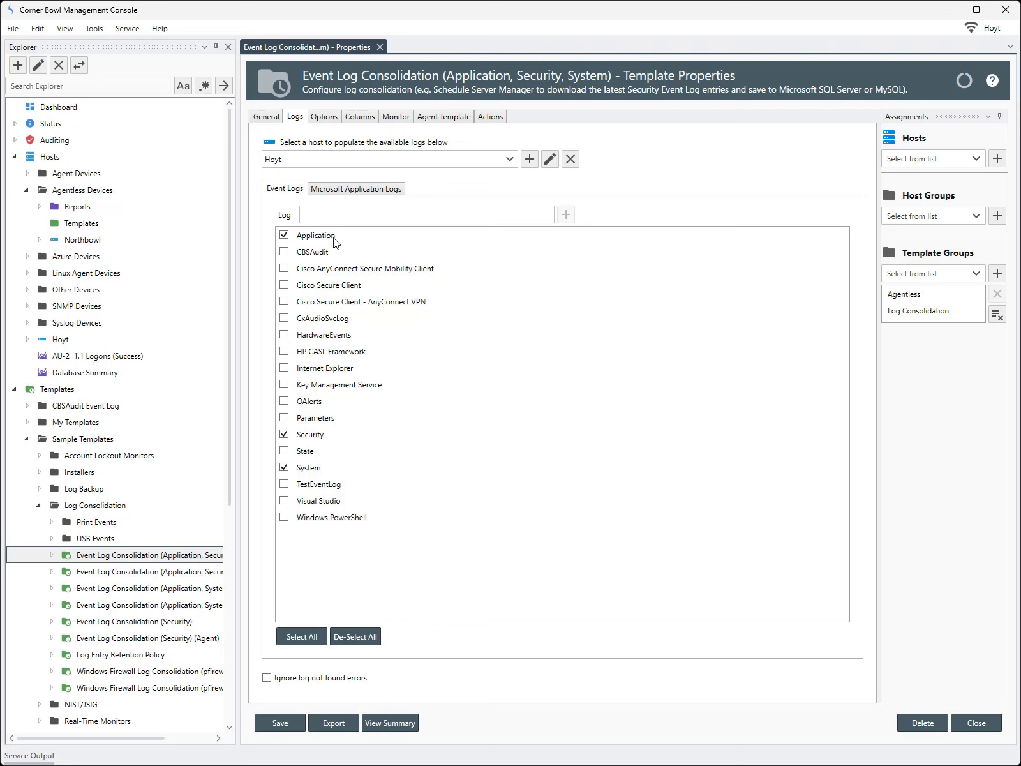
Show the template's Microsoft Application Logs sub-tab listing available application logs
left_click(358, 191)
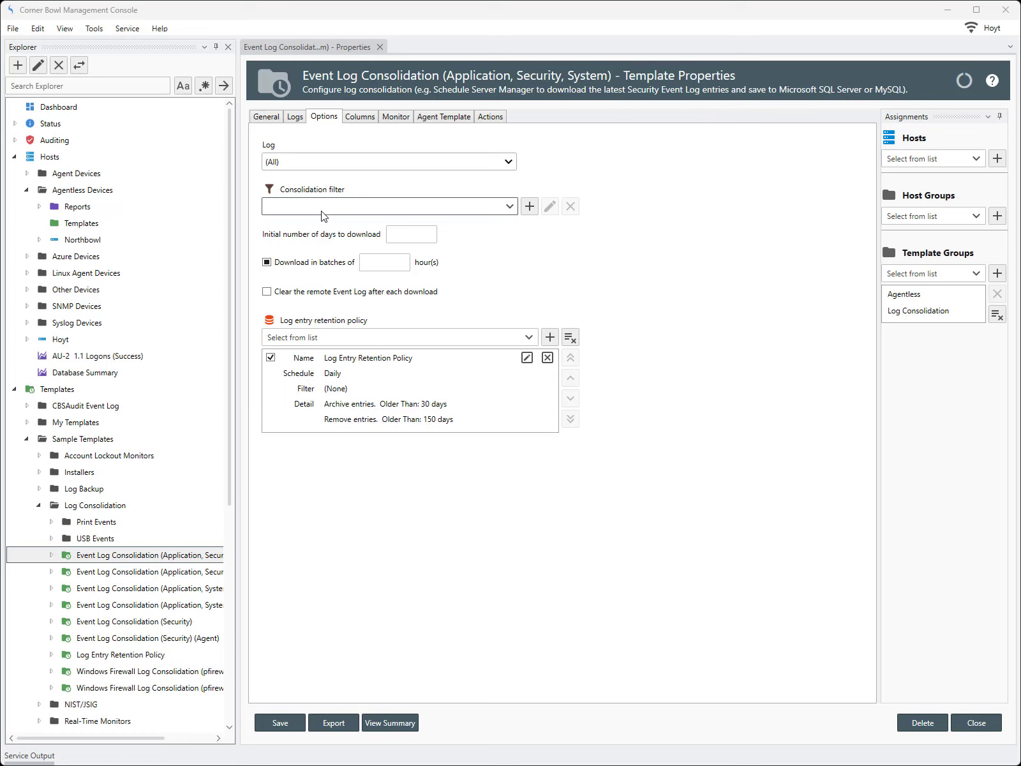
Select the Security log and edit its Exclude No Security Relevance Events consolidation filter
left_click(320, 169)
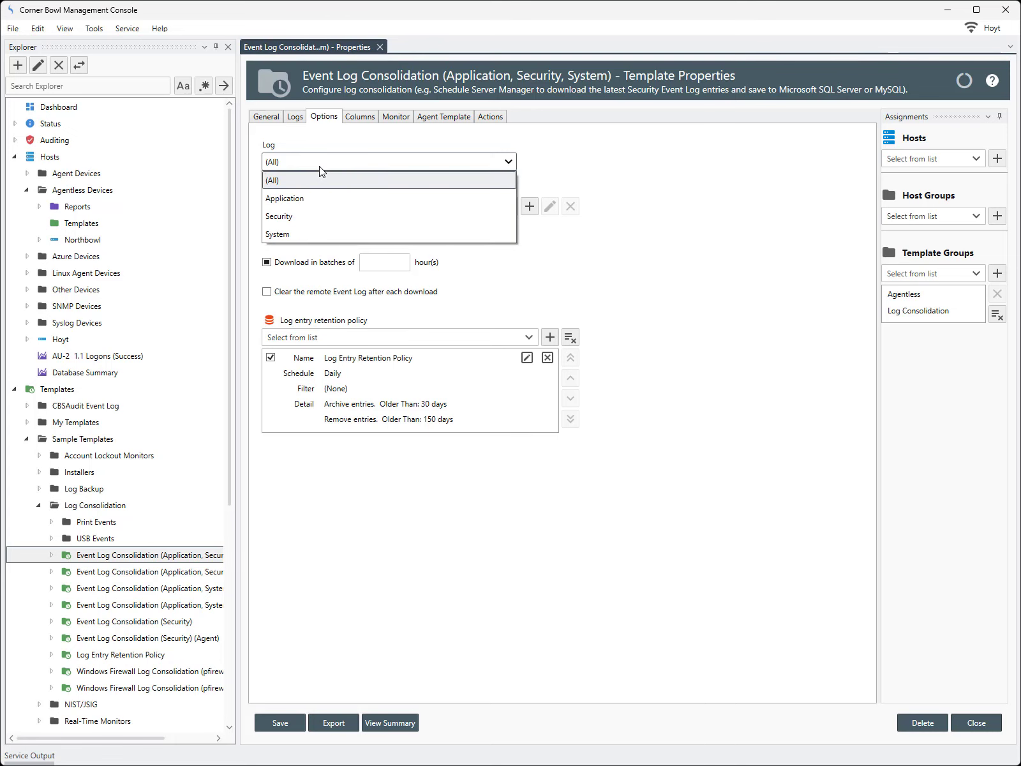
left_click(320, 217)
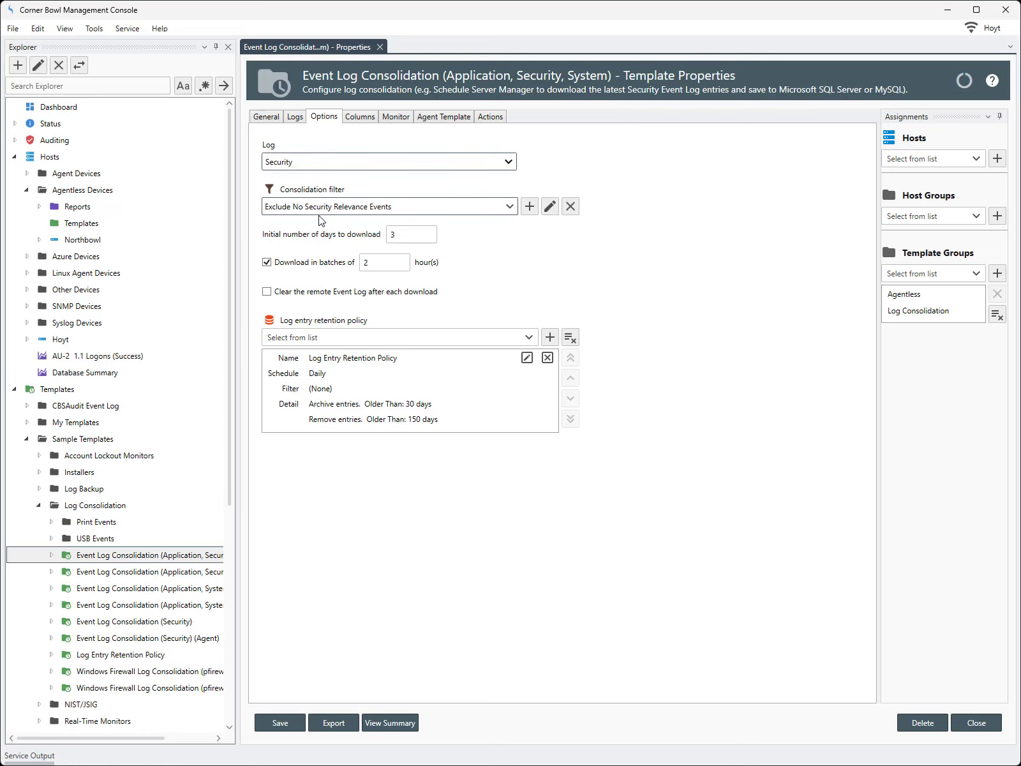
left_click(550, 207)
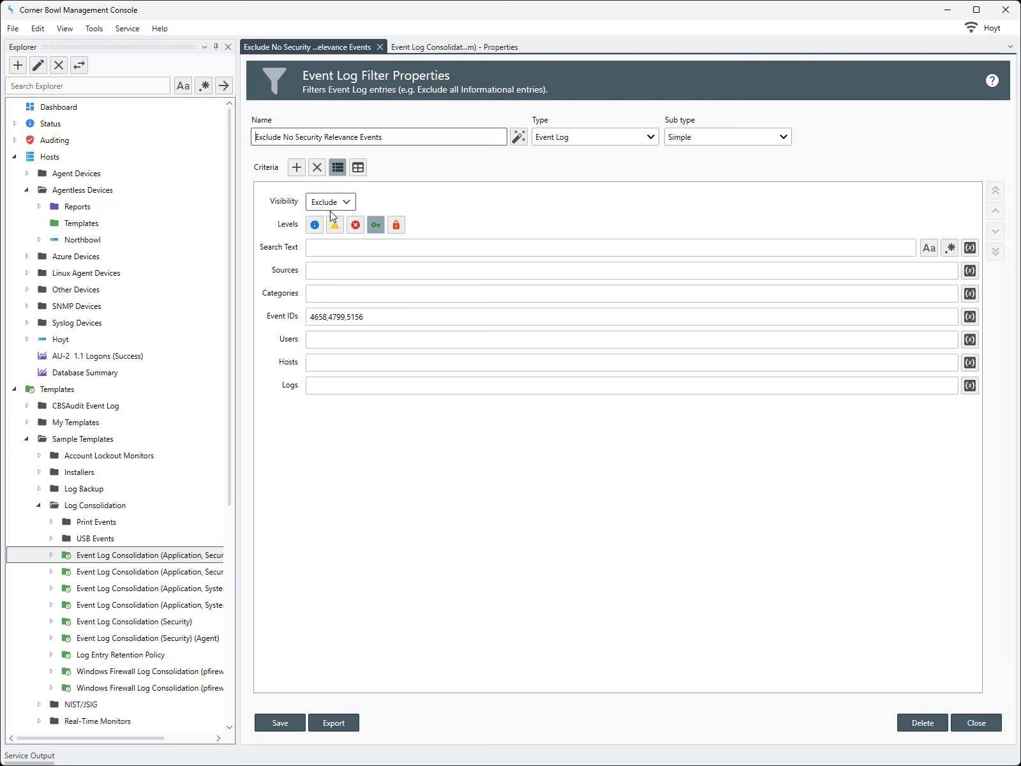
Close the Exclude No Security Relevance Events filter to return to the Security log options
left_click(380, 48)
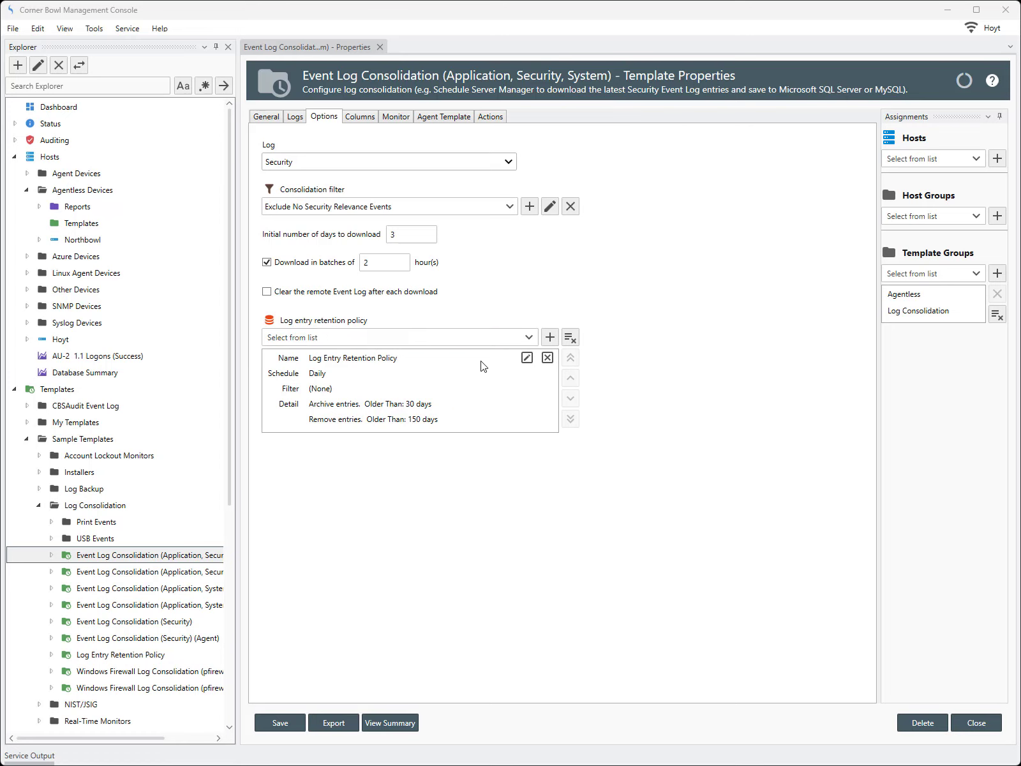
Open the attached Log Entry Retention Policy and view its 30-day archive, 120-day retention options
left_click(527, 358)
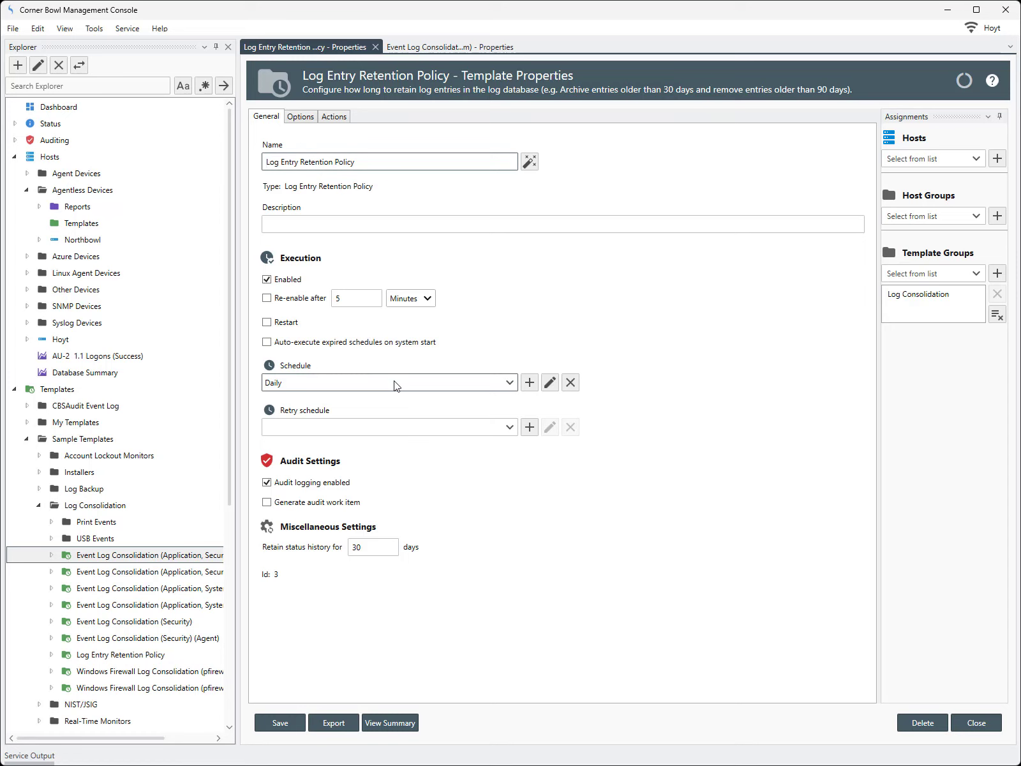
left_click(300, 118)
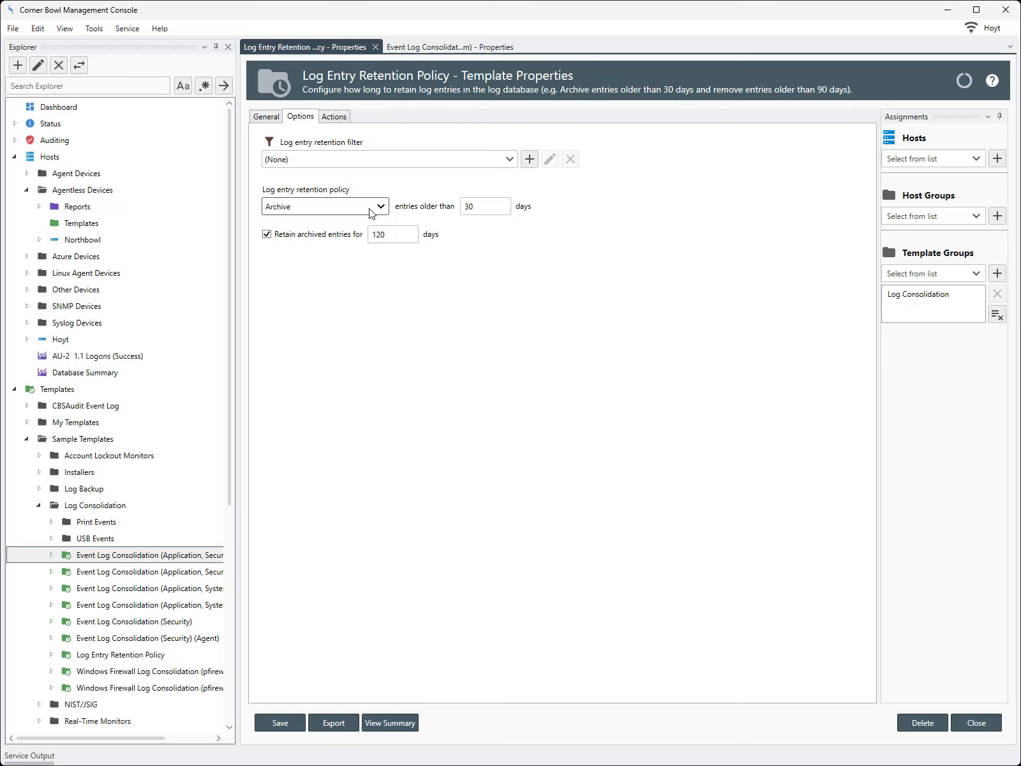
Keep Archive as the retention action and close the Log Entry Retention Policy
left_click(372, 213)
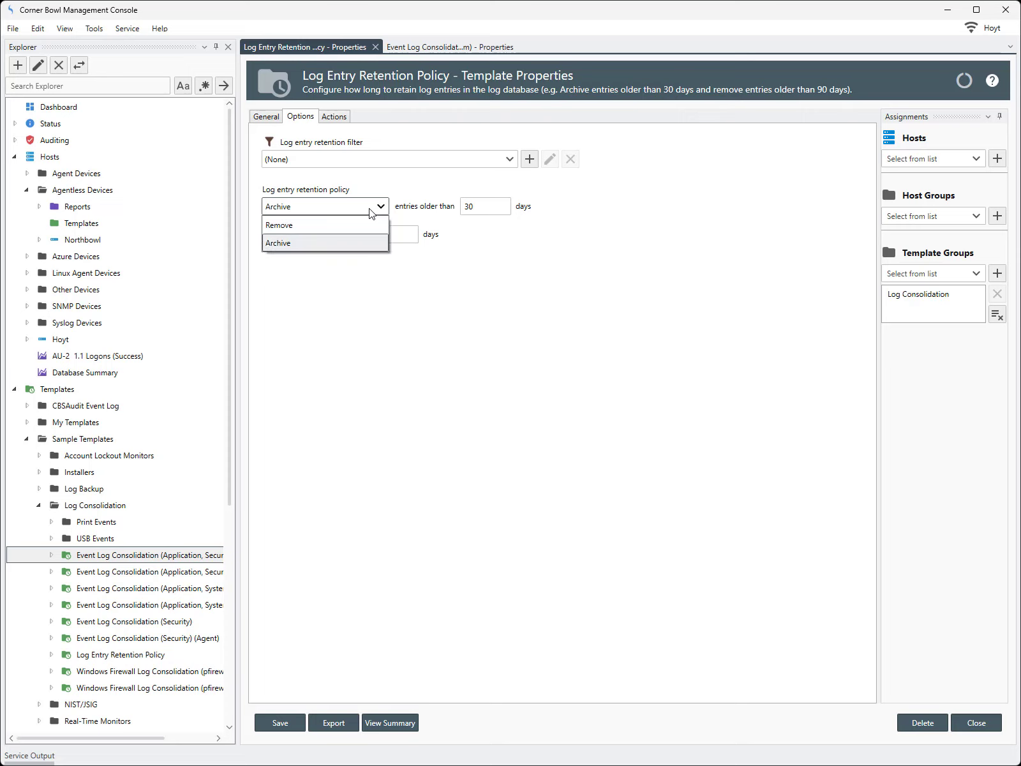
left_click(372, 213)
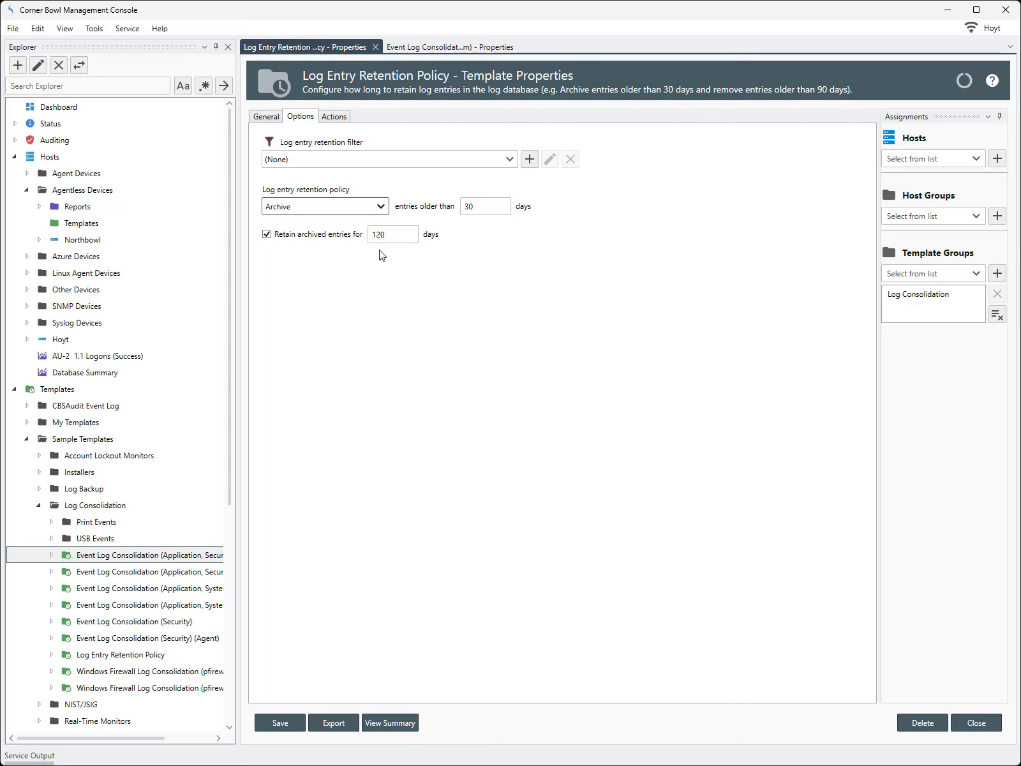
left_click(375, 47)
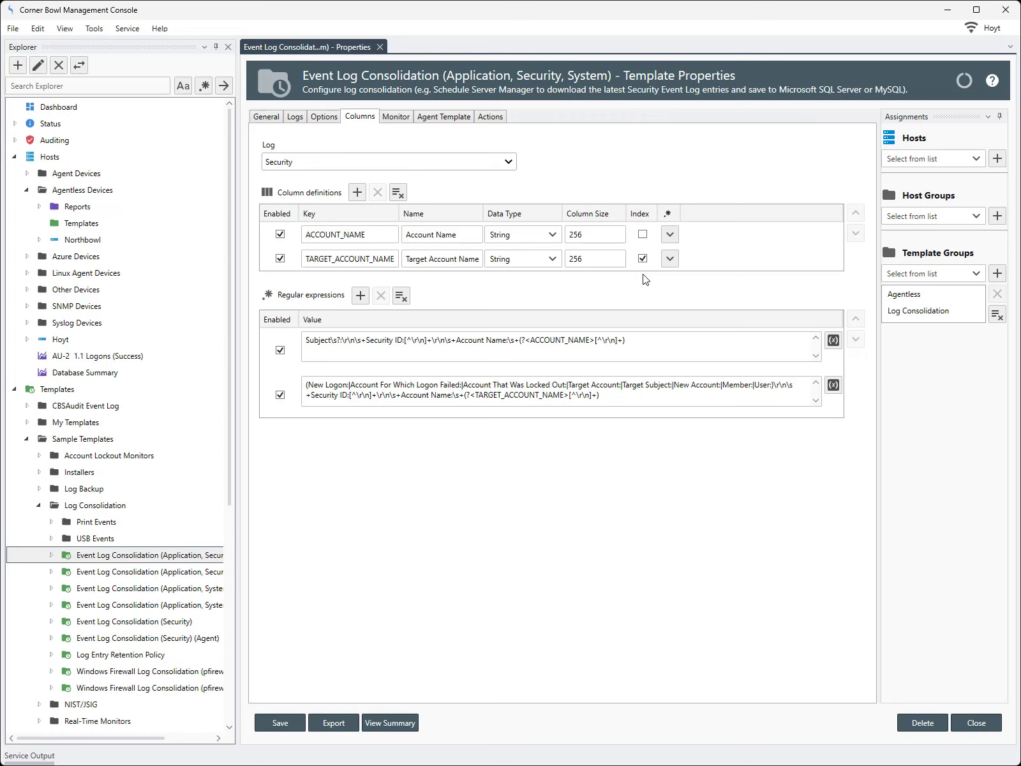
Show the Security log's Monitor tab, which has no monitoring rules defined
left_click(403, 120)
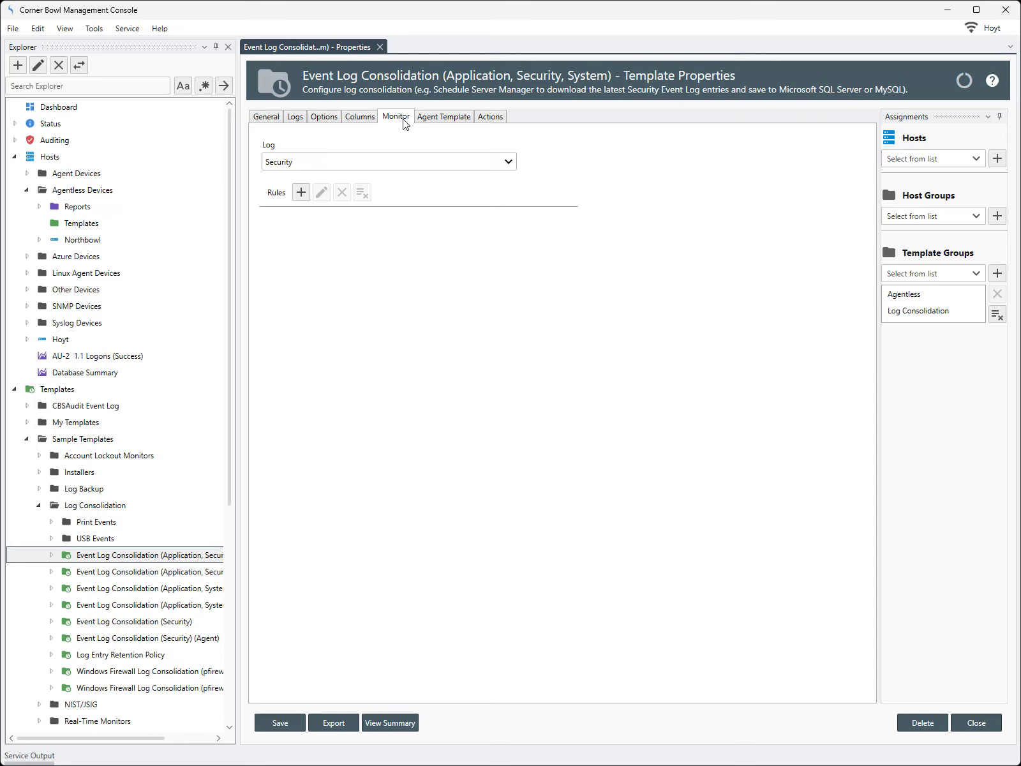
Check the Agent Template settings, then view Actions: Desktop Tray Notification and Email on error
left_click(442, 125)
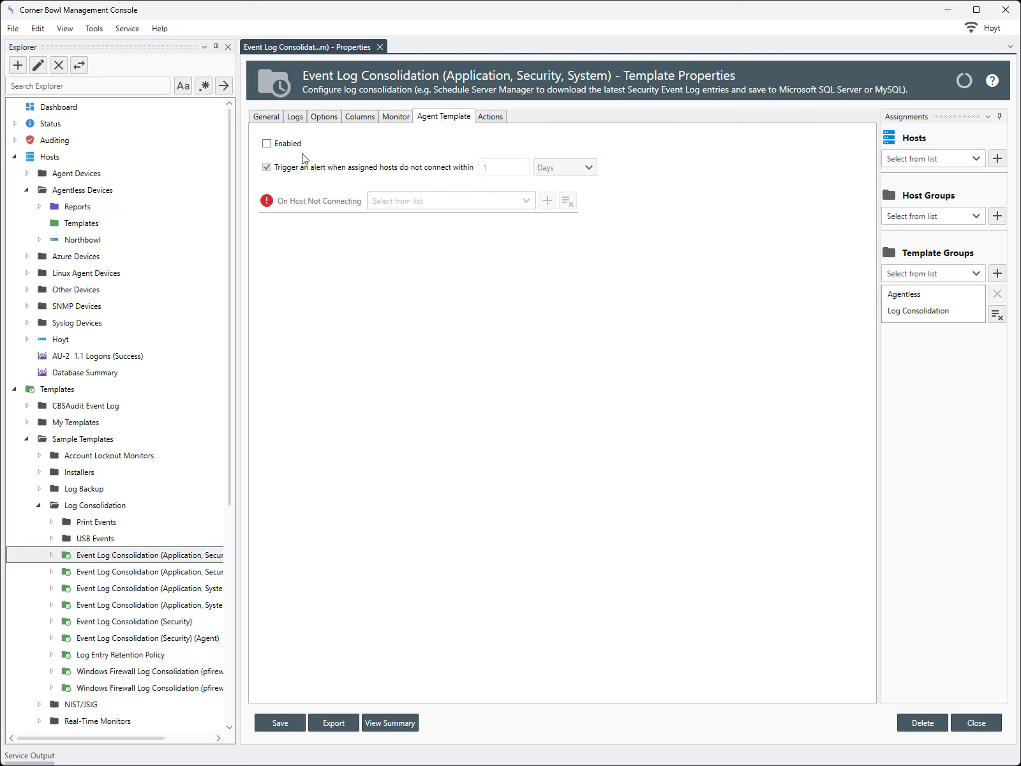
left_click(483, 119)
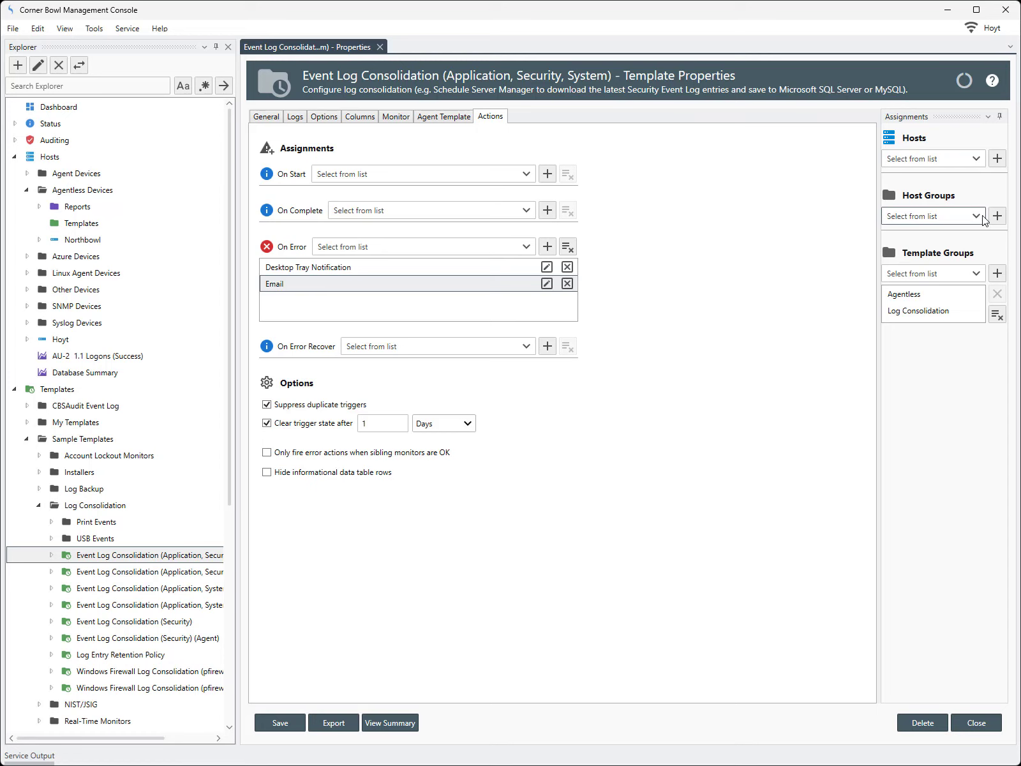
Assign Agentless Devices as the template's host group, save, and open its Summary Report
left_click_drag(879, 240, 767, 246)
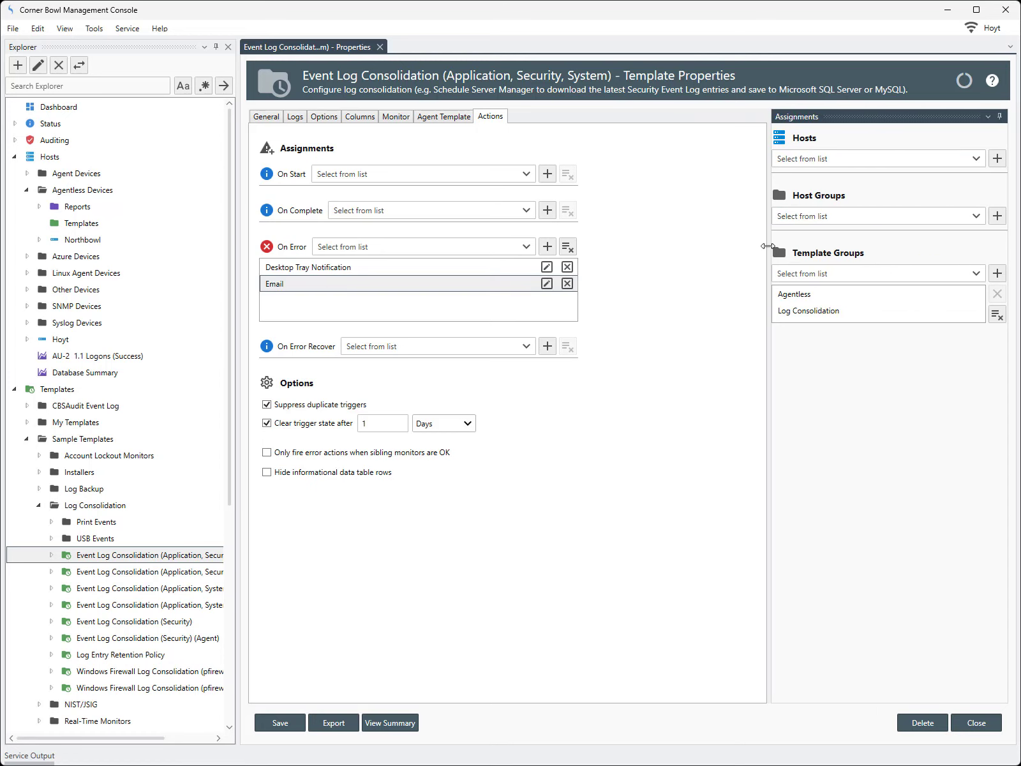
left_click(977, 217)
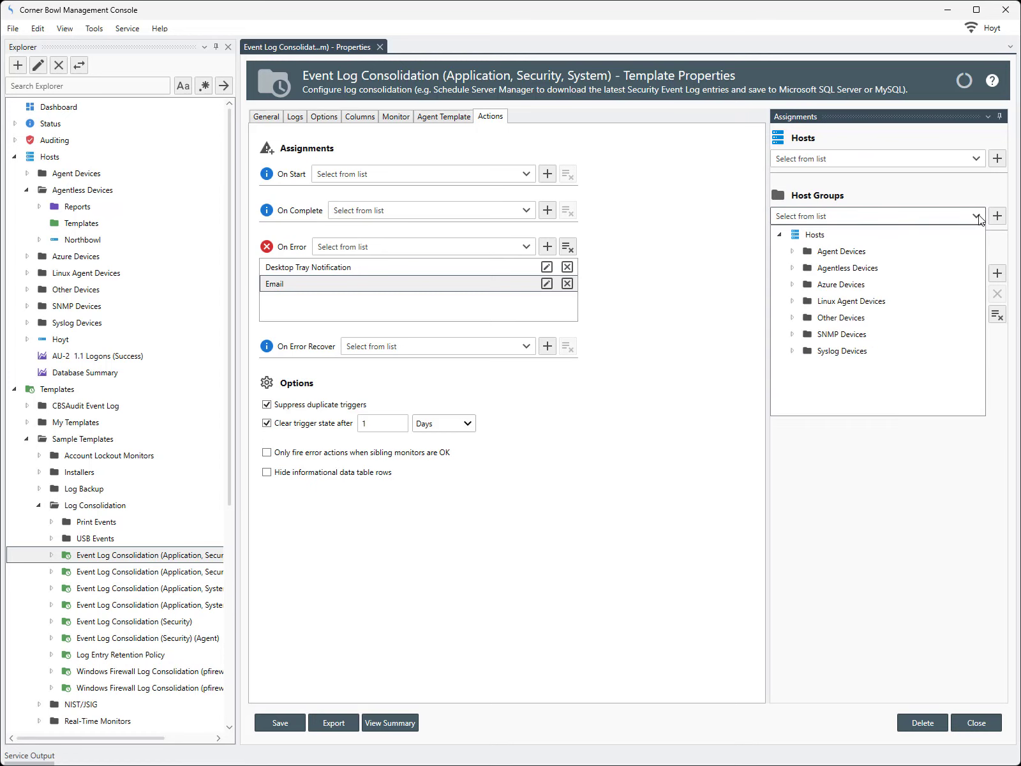
left_click(860, 269)
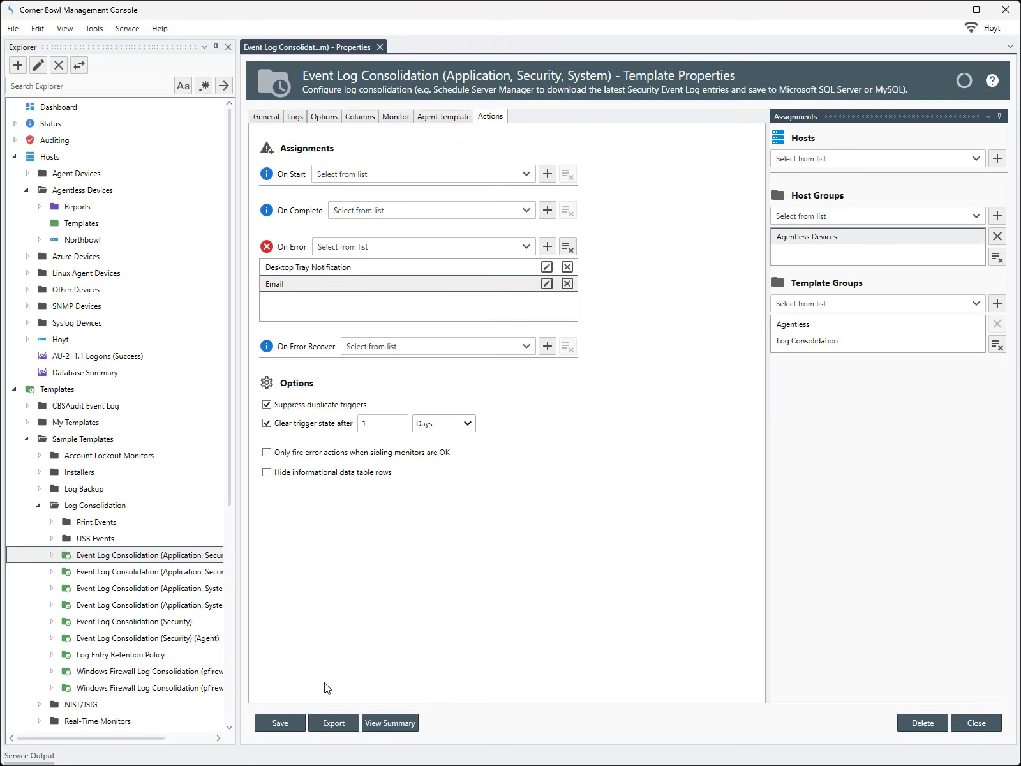
left_click(300, 722)
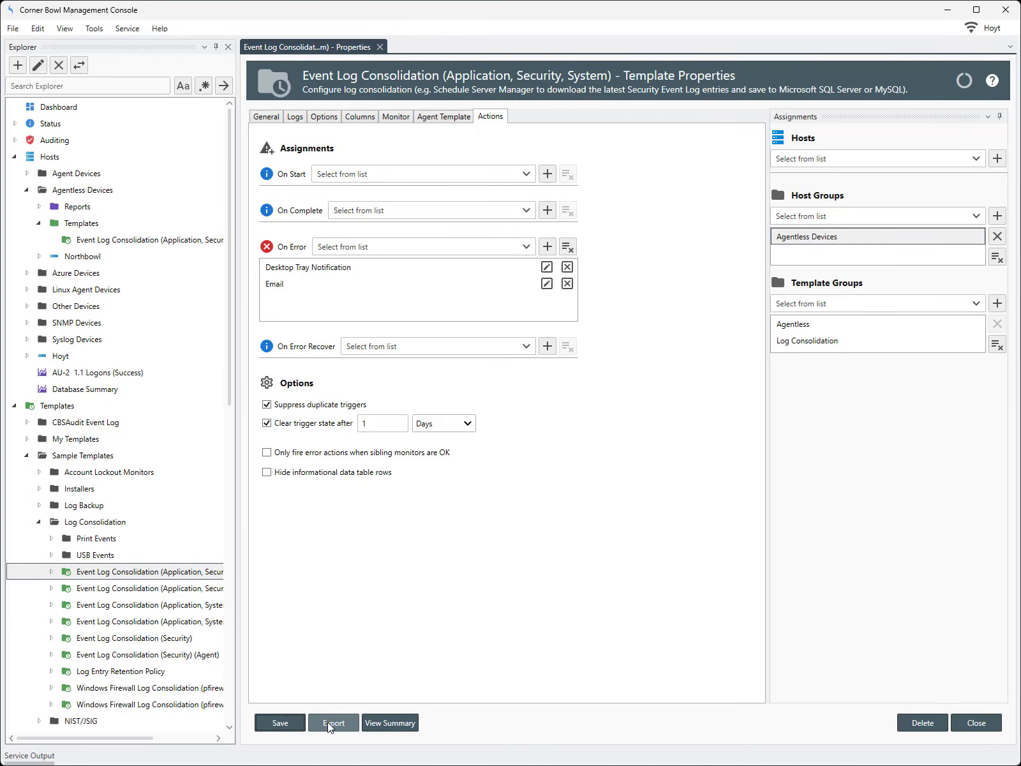
left_click(372, 724)
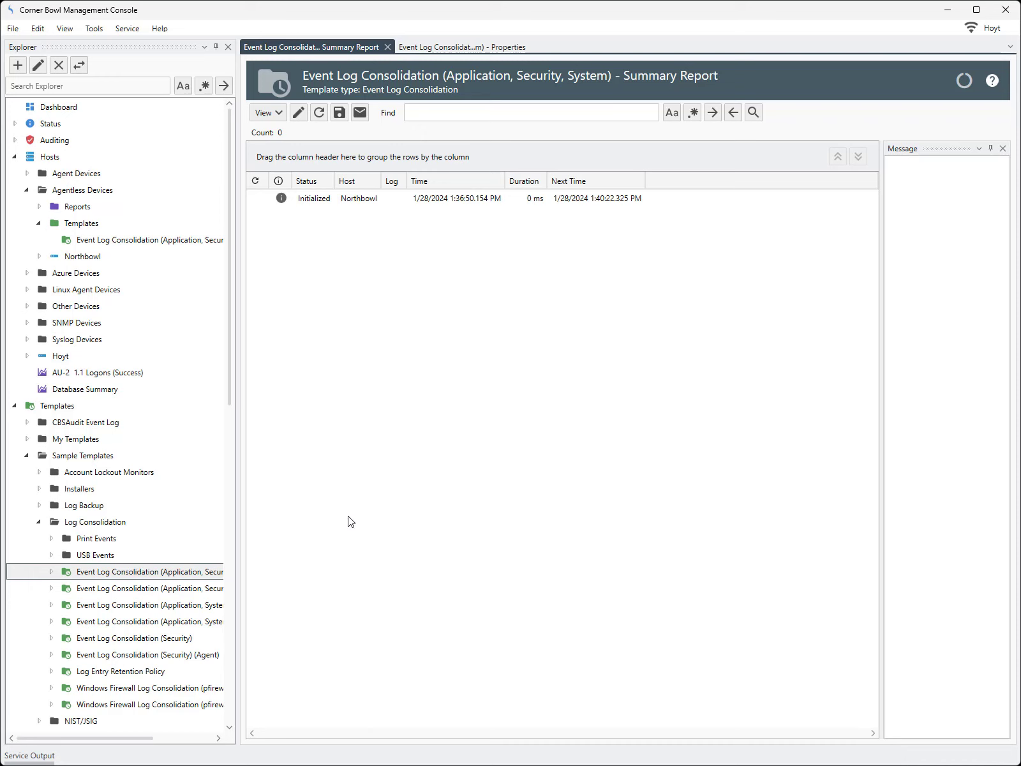
Execute the consolidation template verbosely on the Northbowl host
left_click(331, 203)
right_click(331, 202)
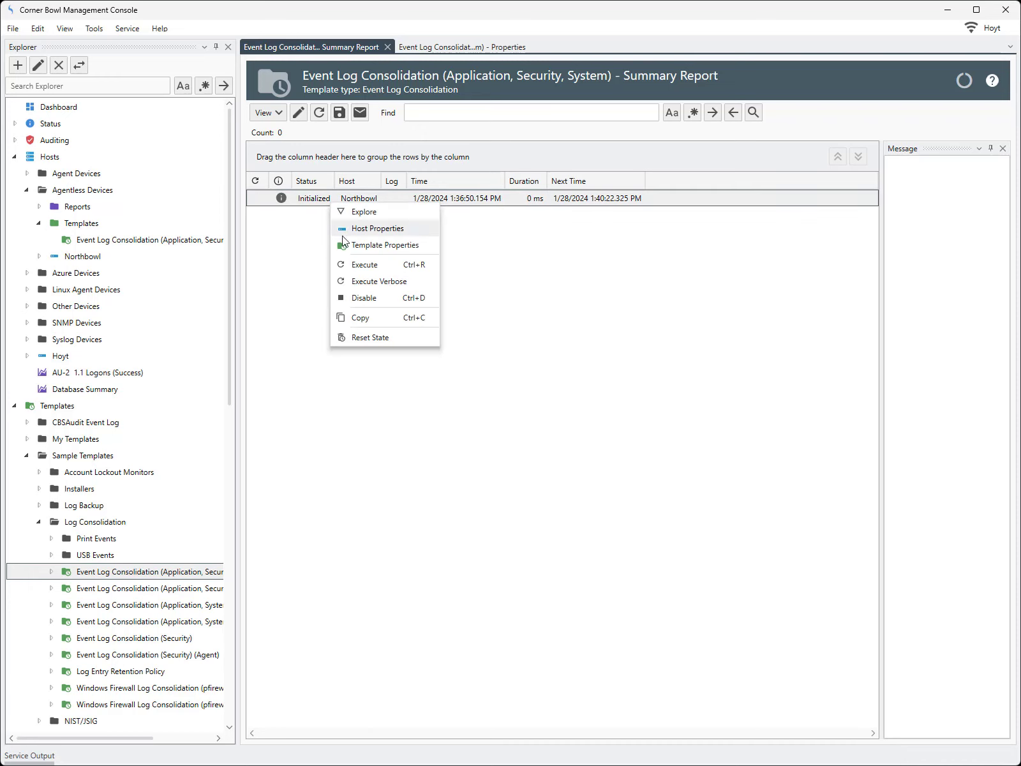
left_click(355, 281)
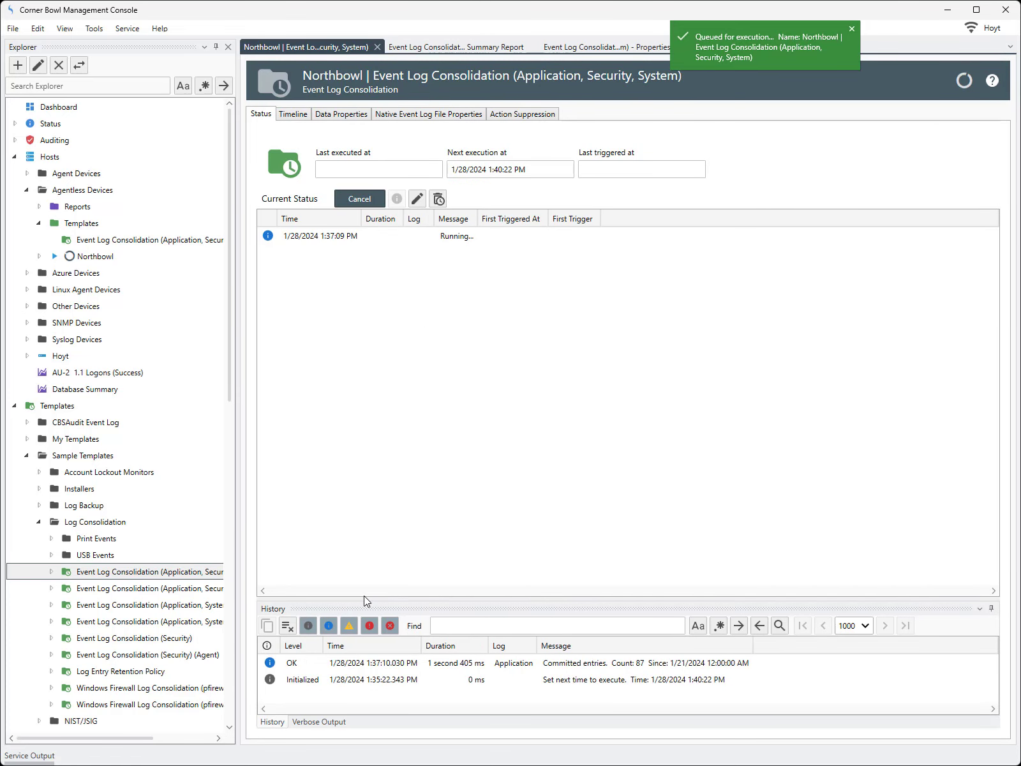
Review verbose output and history: Application 87, Security 2,011, System 133 entries saved
left_click_drag(361, 599, 342, 293)
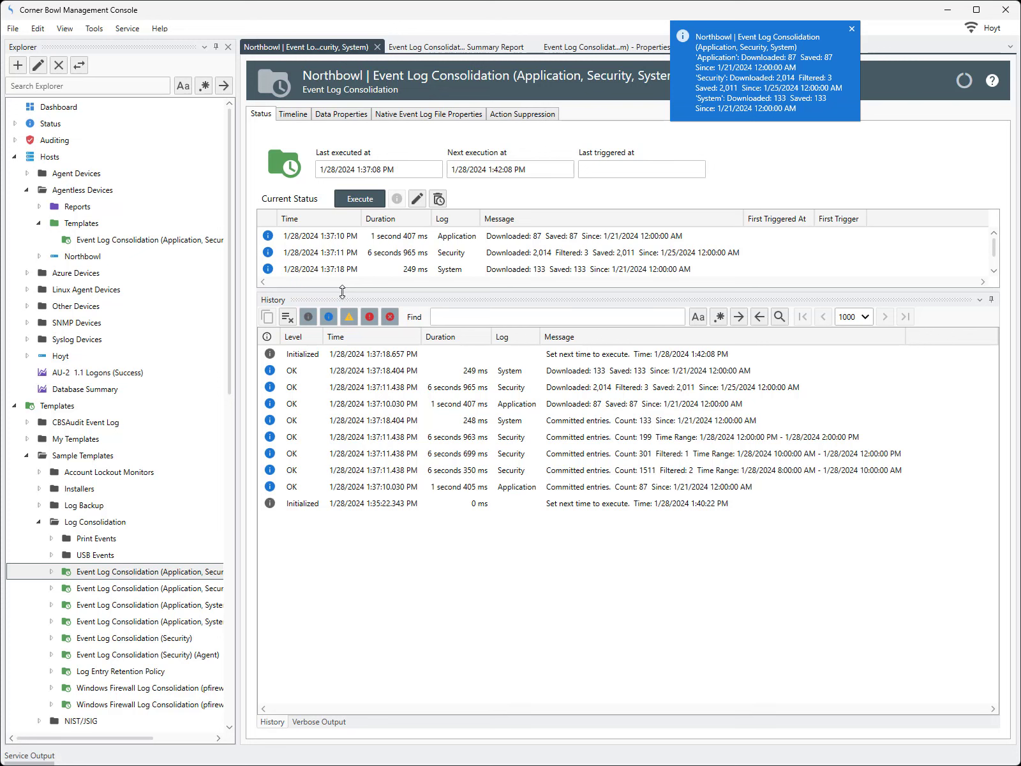
left_click(307, 722)
left_click(273, 721)
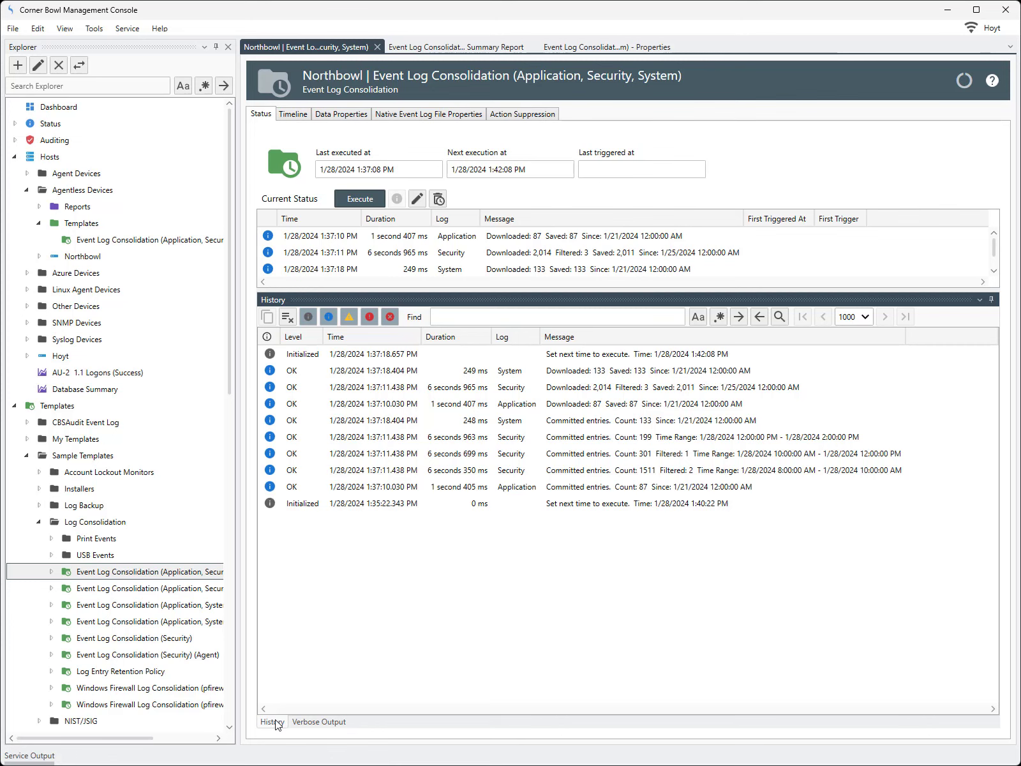
Show the Application log's data properties: 87 entries over 5 days, 63 Information, 24 Error
left_click(355, 118)
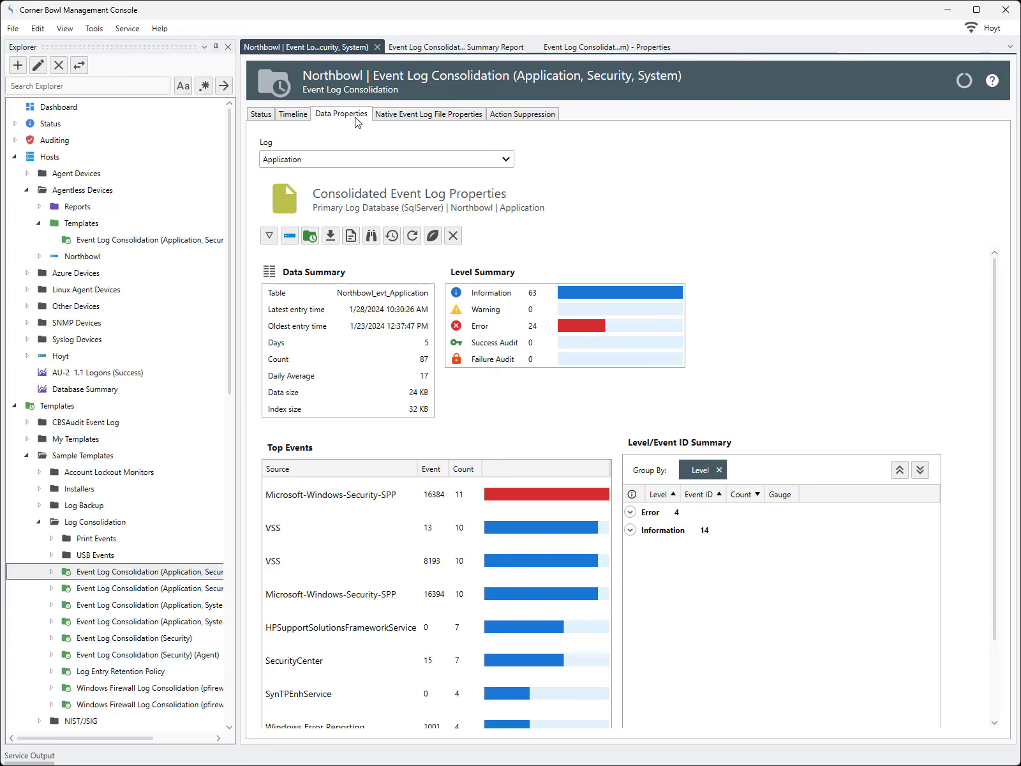
left_click(353, 244)
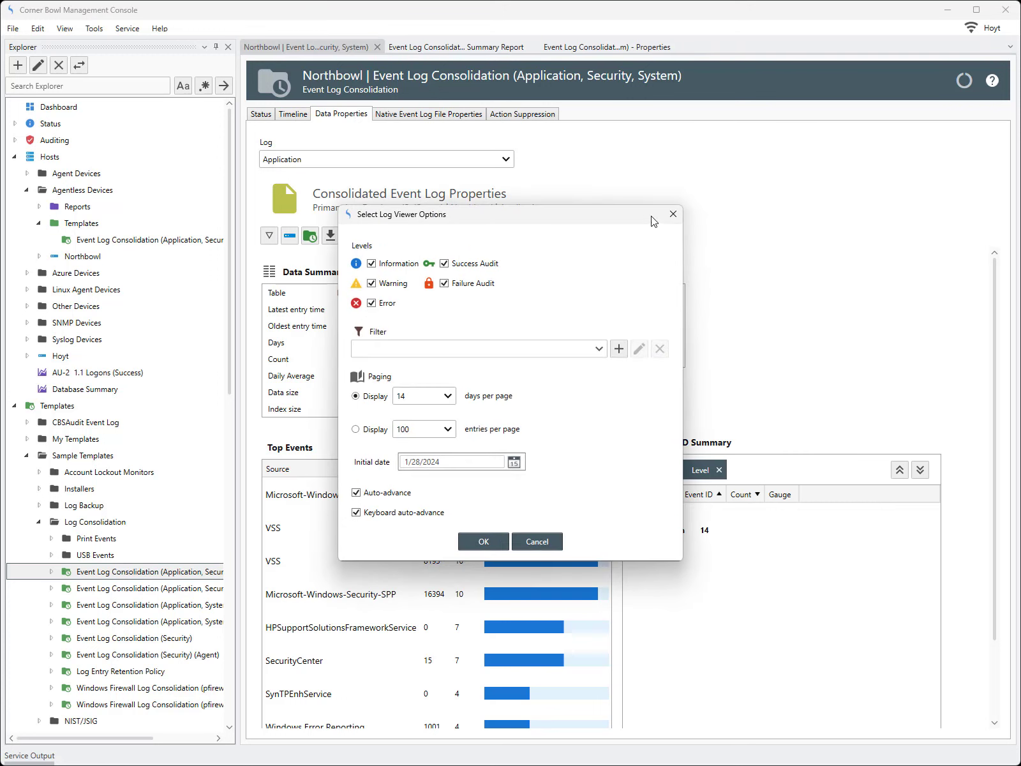
left_click(673, 215)
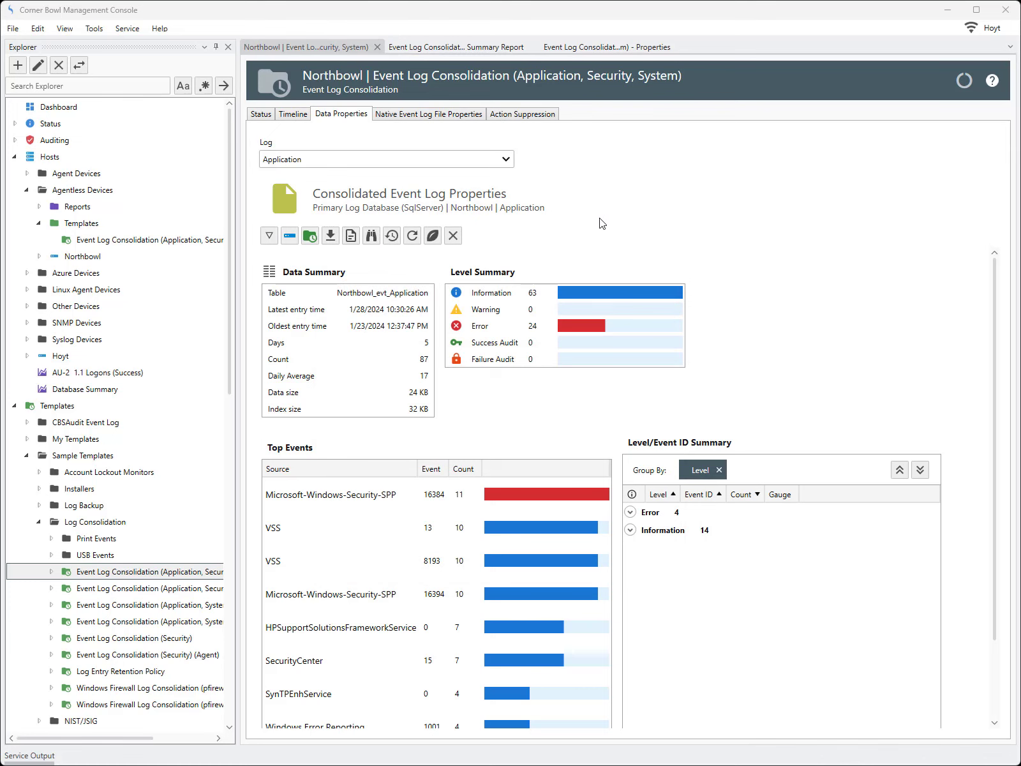
Expand Northbowl > Templates > Event Log Consolidation and try viewing its Security log
left_click(40, 256)
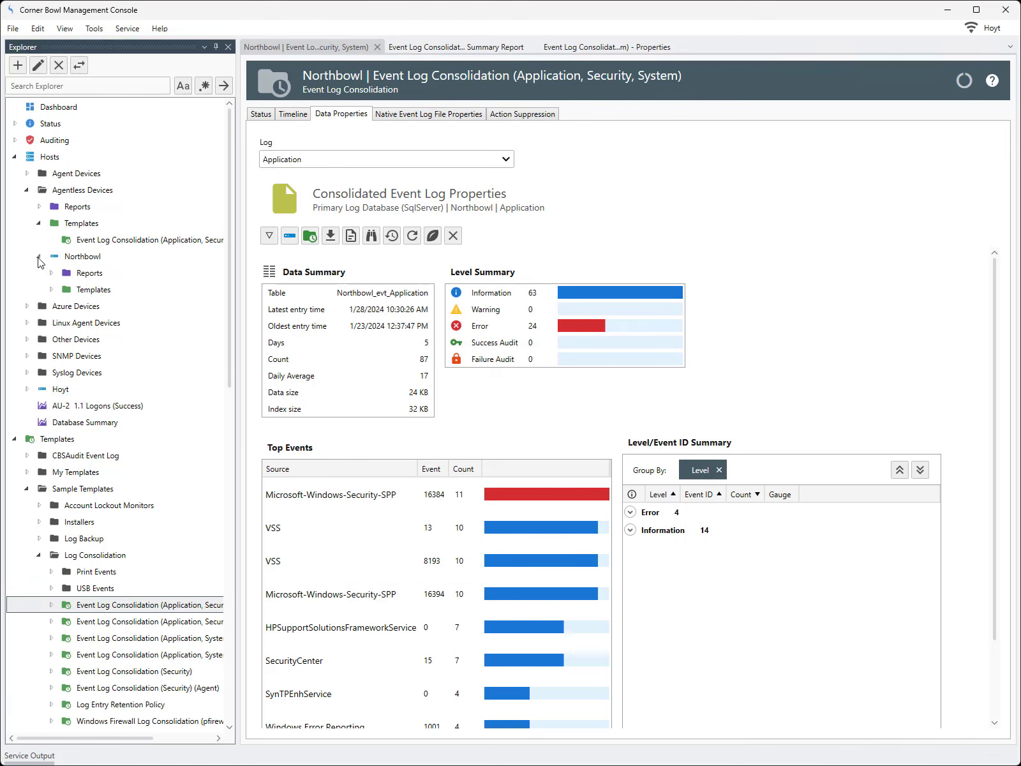
left_click(51, 290)
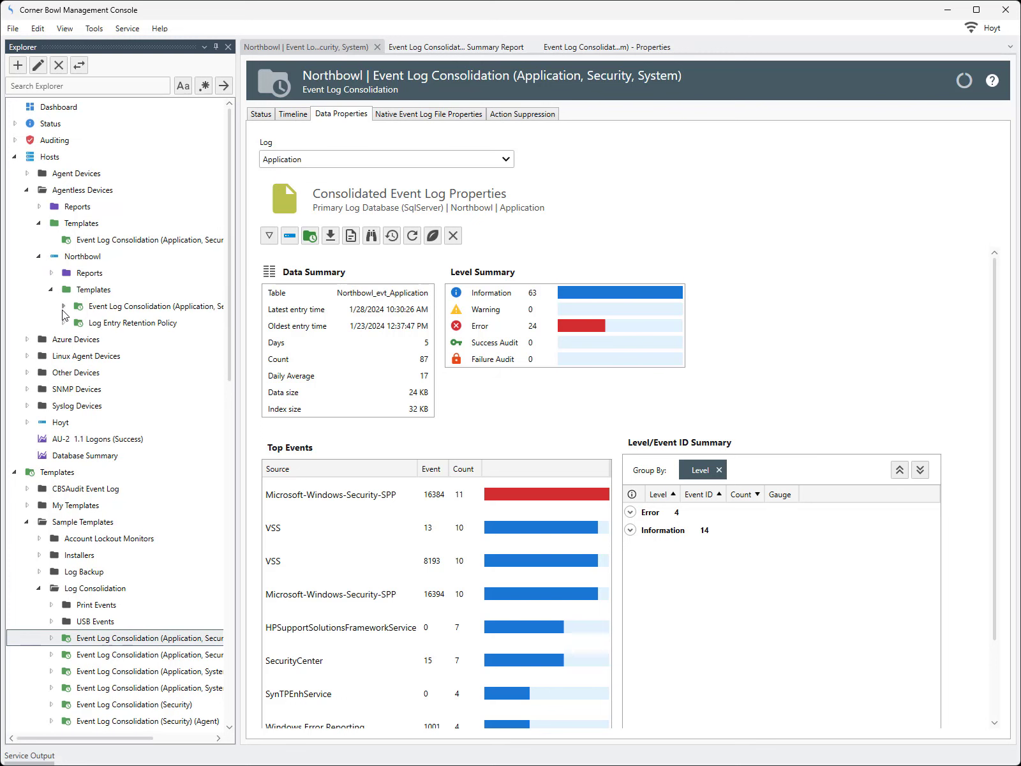
left_click(64, 306)
left_click(113, 339)
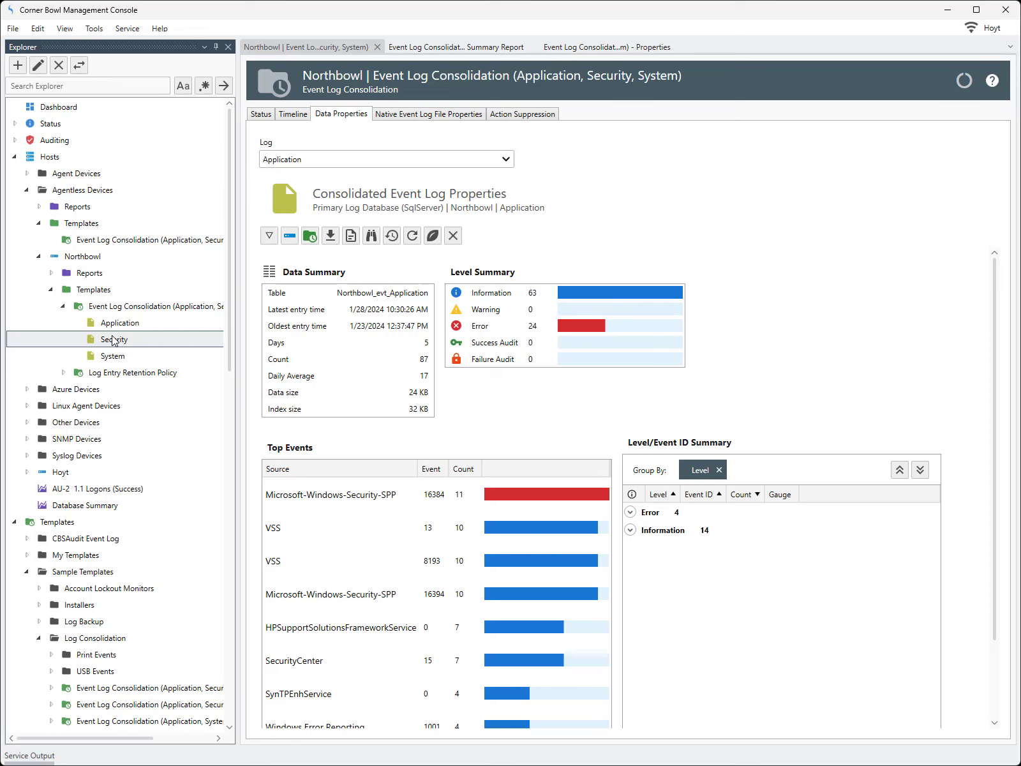
right_click(113, 340)
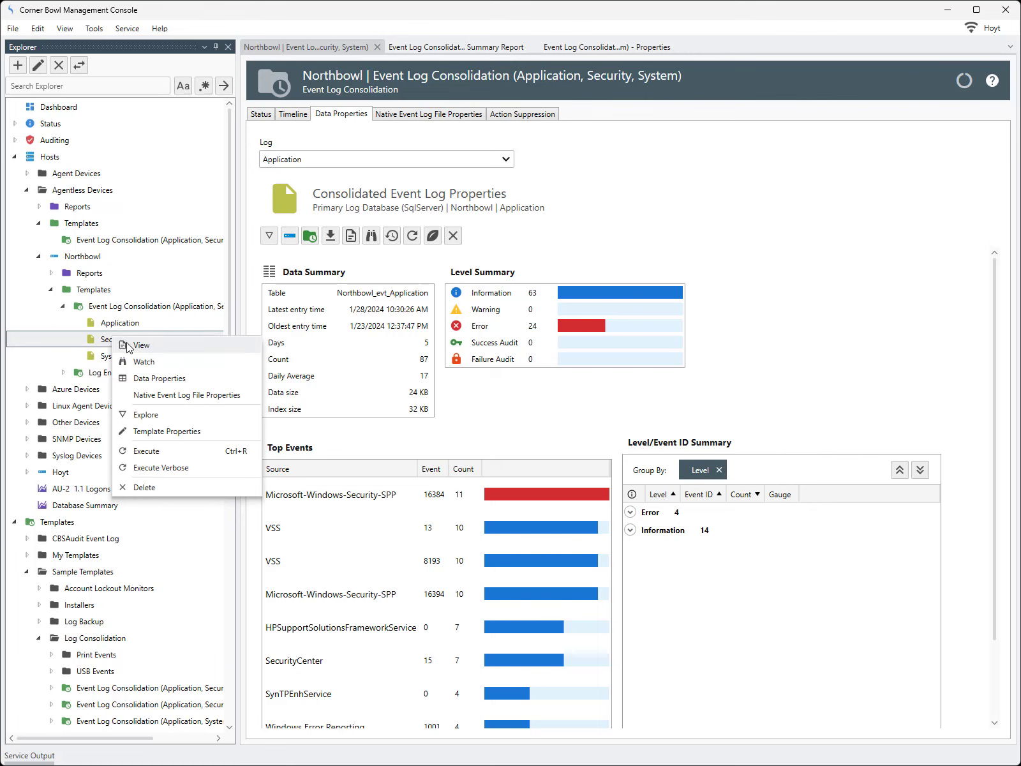
left_click(130, 345)
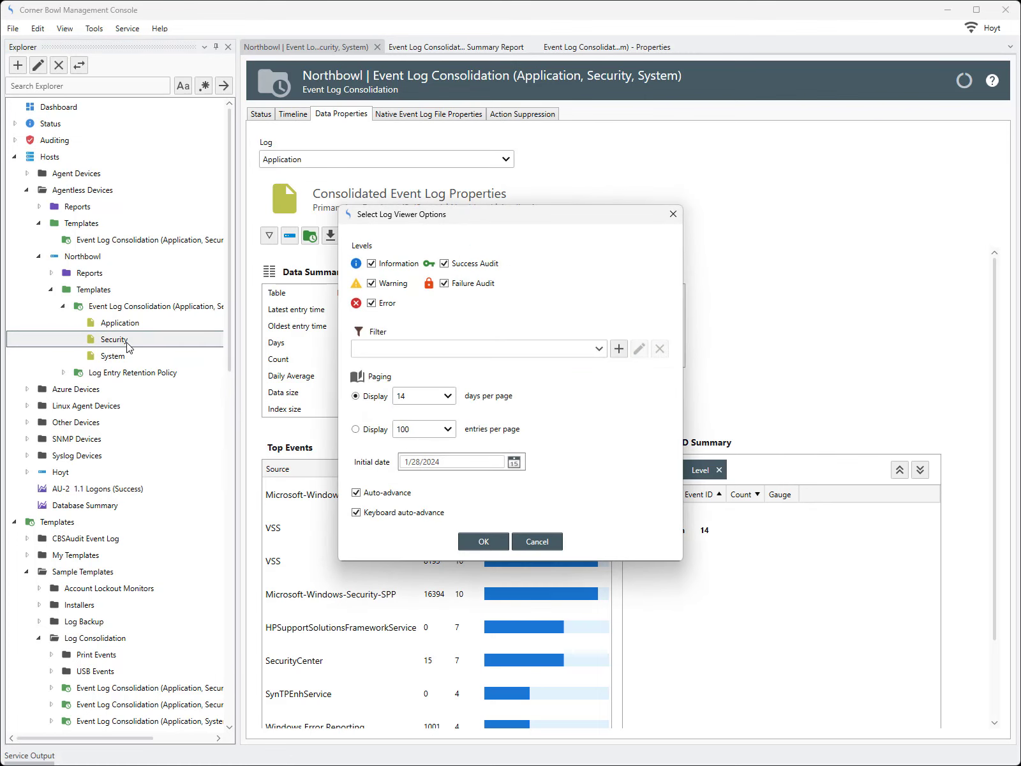
left_click(673, 214)
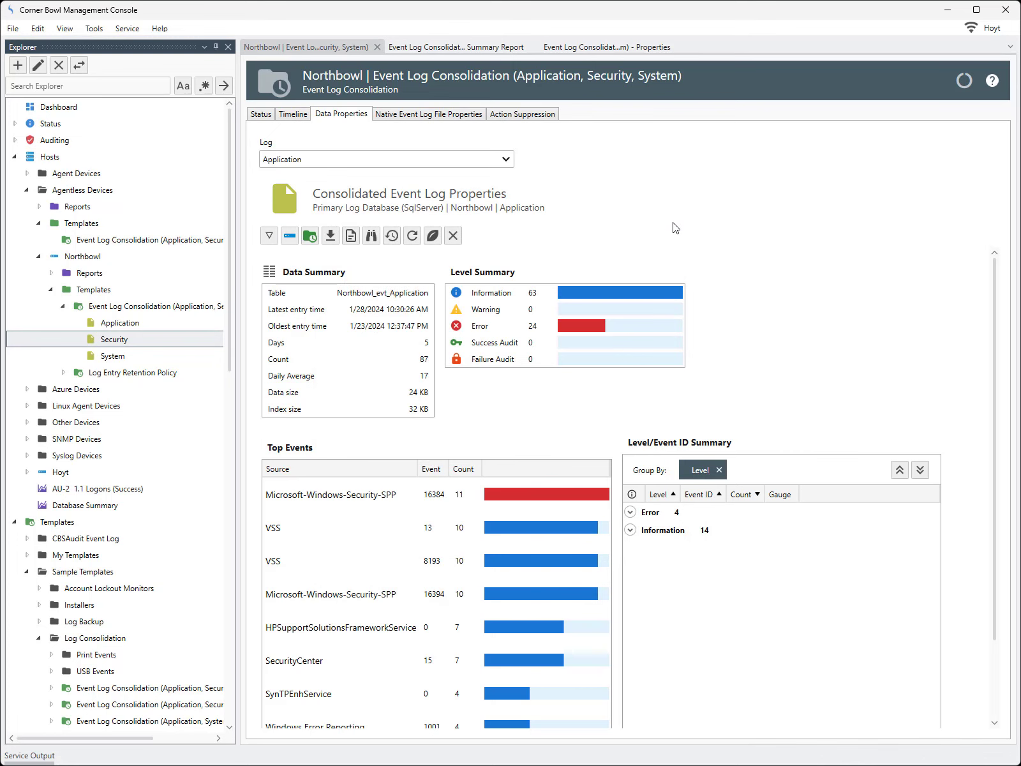
Start a log merge from the tools list, then close the Merge tab
left_click(99, 30)
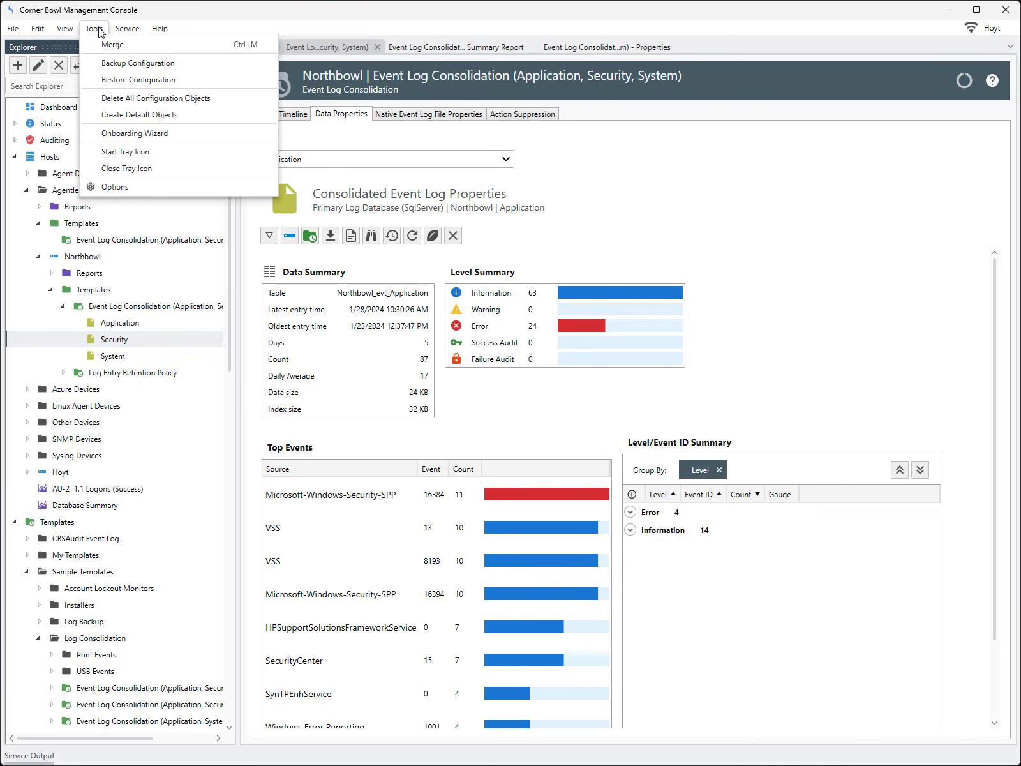
left_click(103, 47)
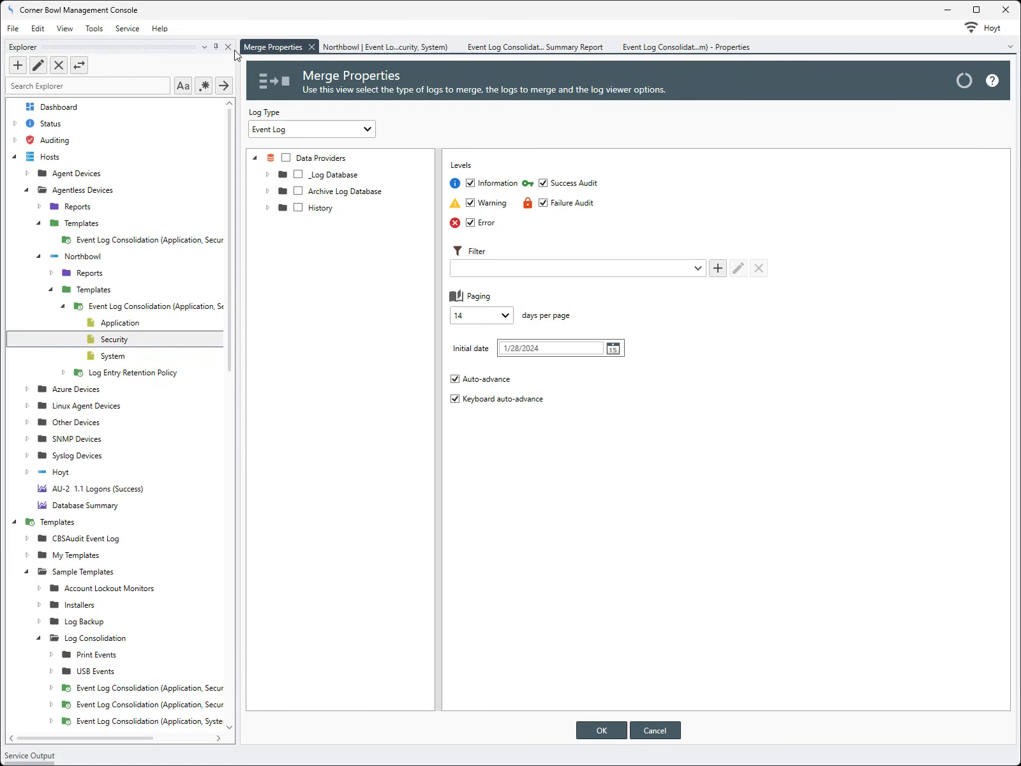
left_click(311, 47)
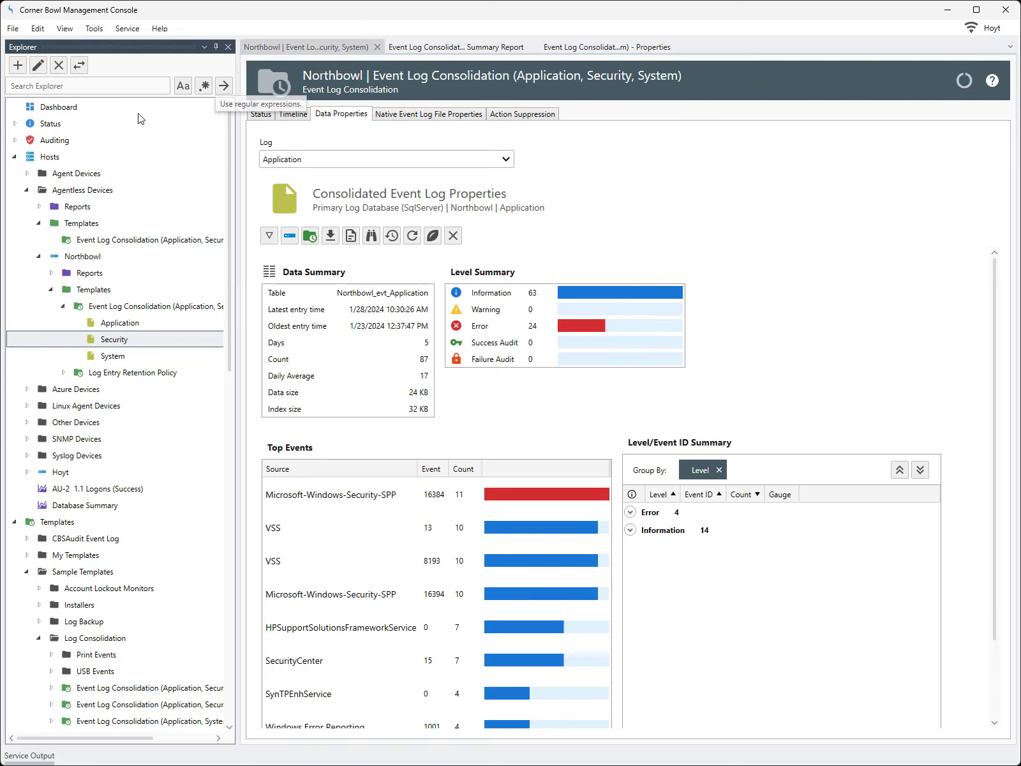
Expand Data Providers > _Log Database > SqlServer > Hosts > Agentless Devices > Northbowl and select Security
left_click(14, 157)
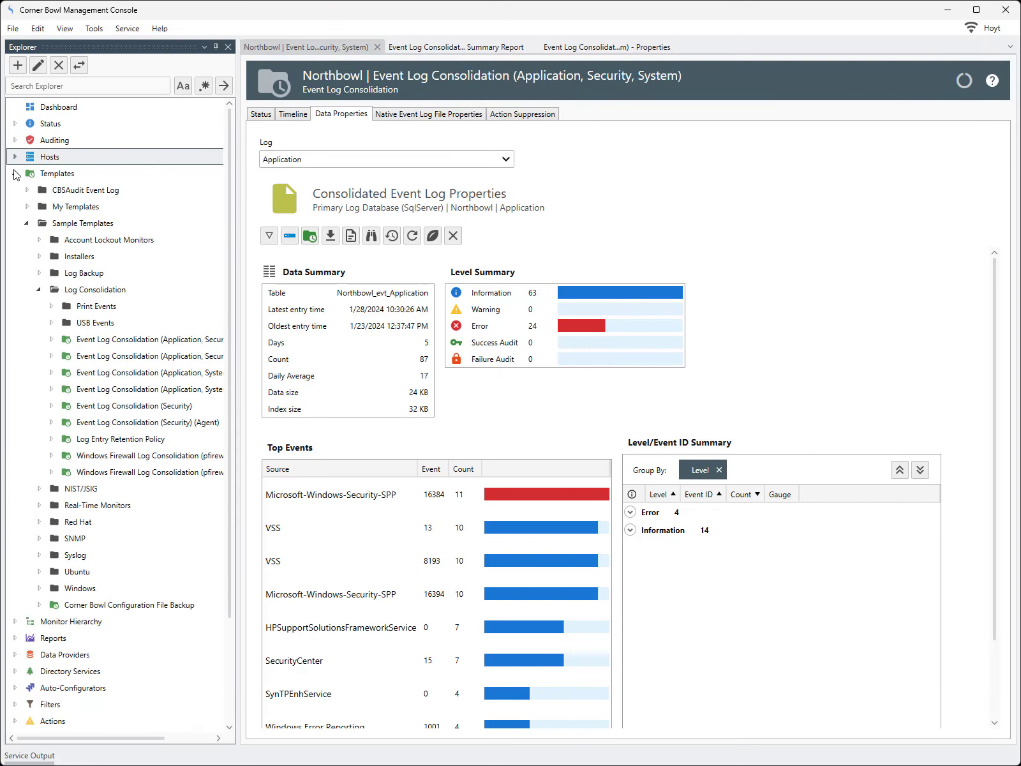
left_click(14, 174)
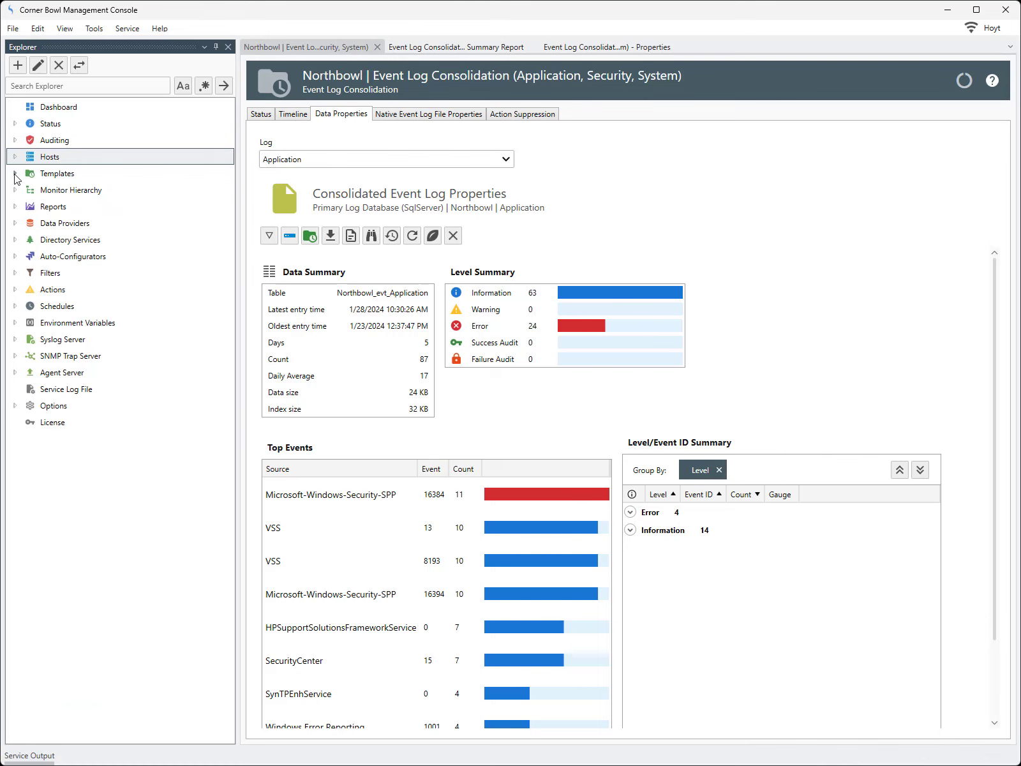
left_click(16, 224)
left_click(27, 240)
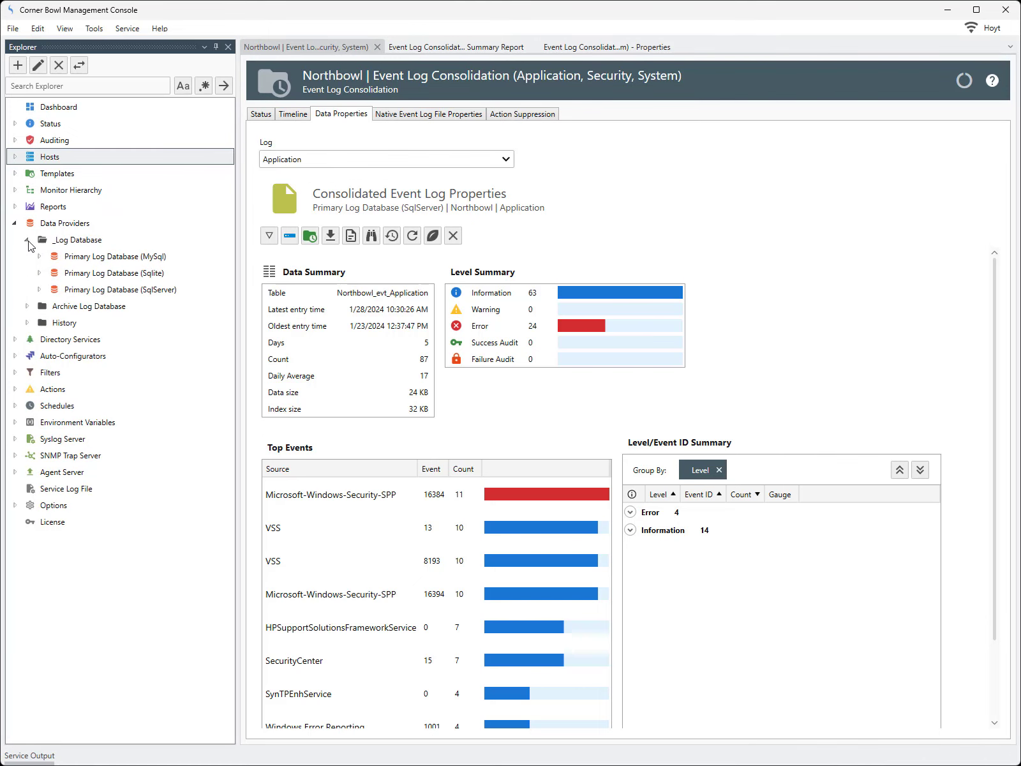
left_click(39, 290)
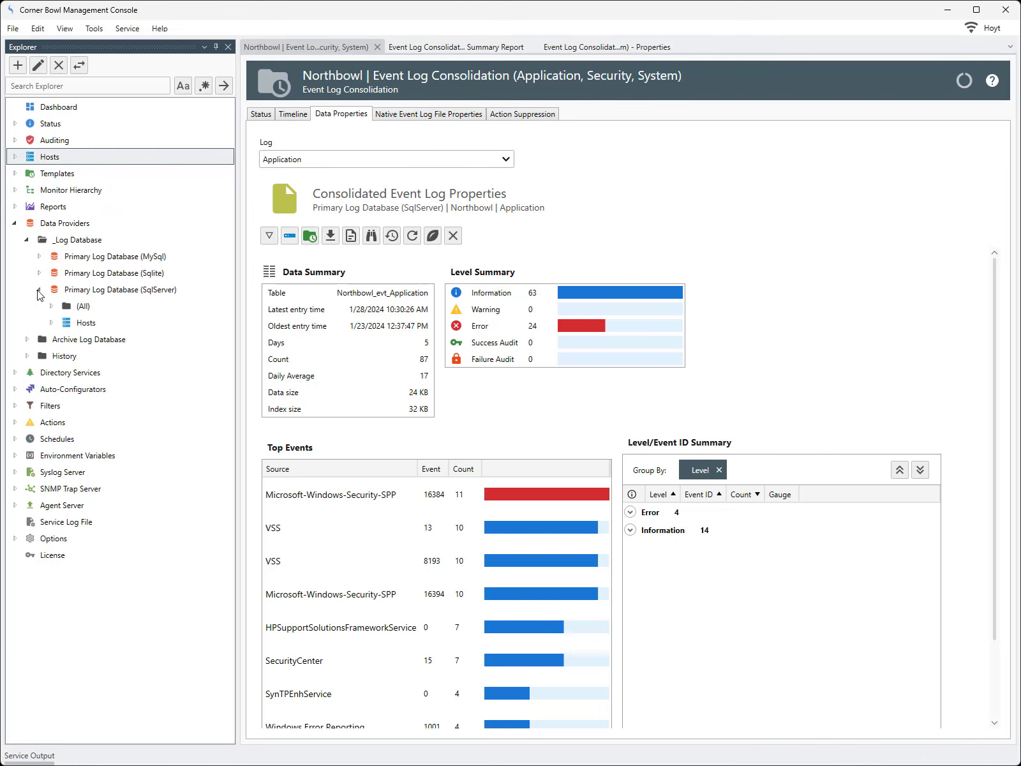
left_click(51, 323)
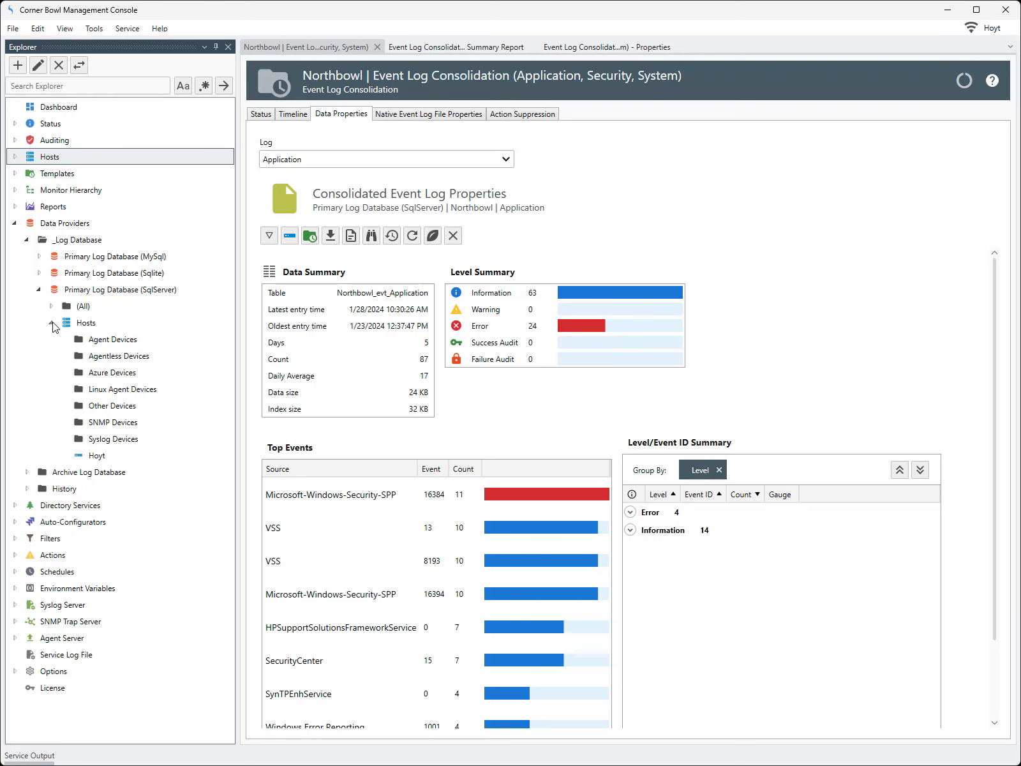
left_click(64, 356)
left_click(76, 373)
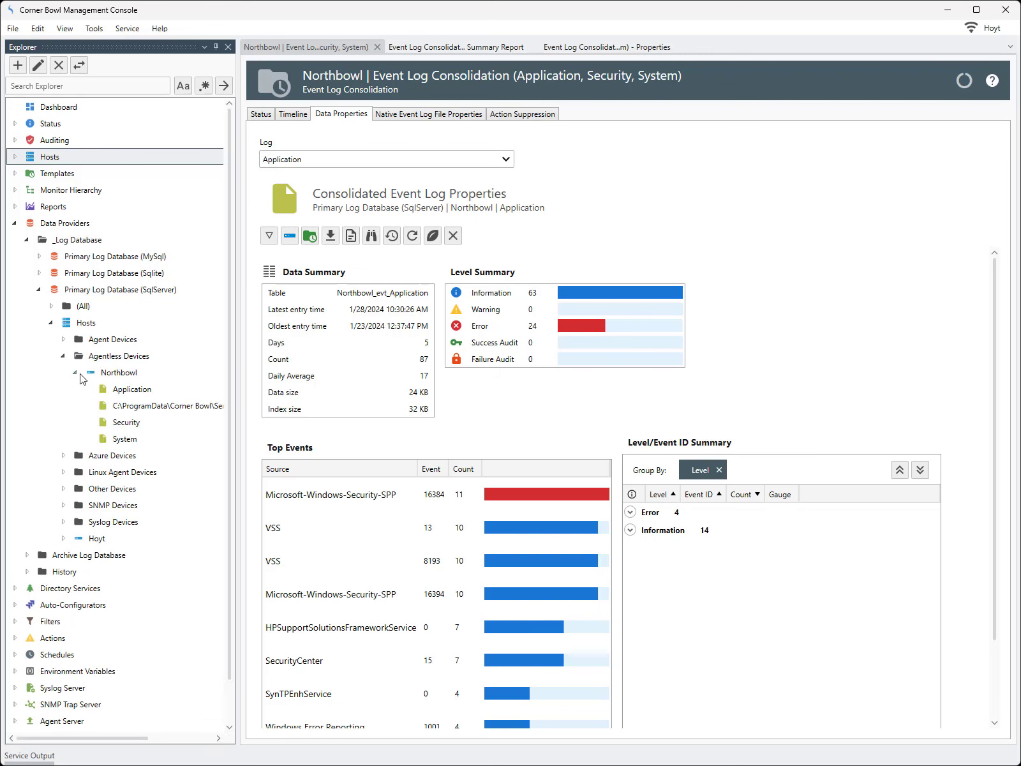
left_click(126, 422)
right_click(126, 422)
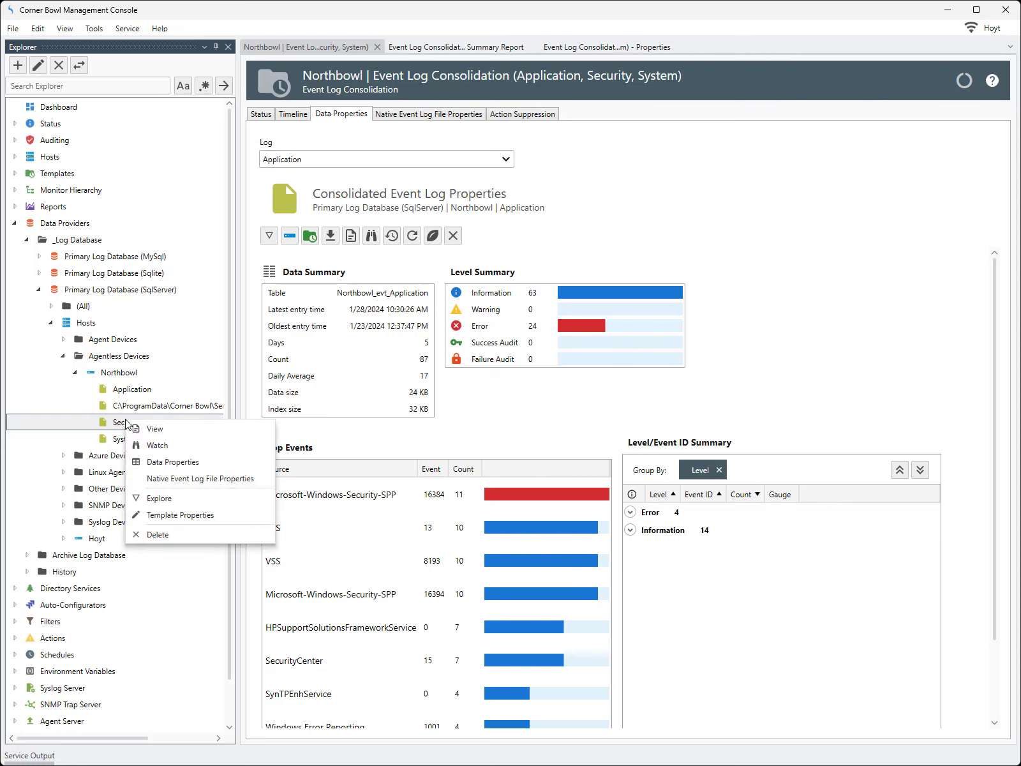
View Northbowl's Security log at 1 day per page, showing 2,011 entries from 1/28/2024
left_click(139, 432)
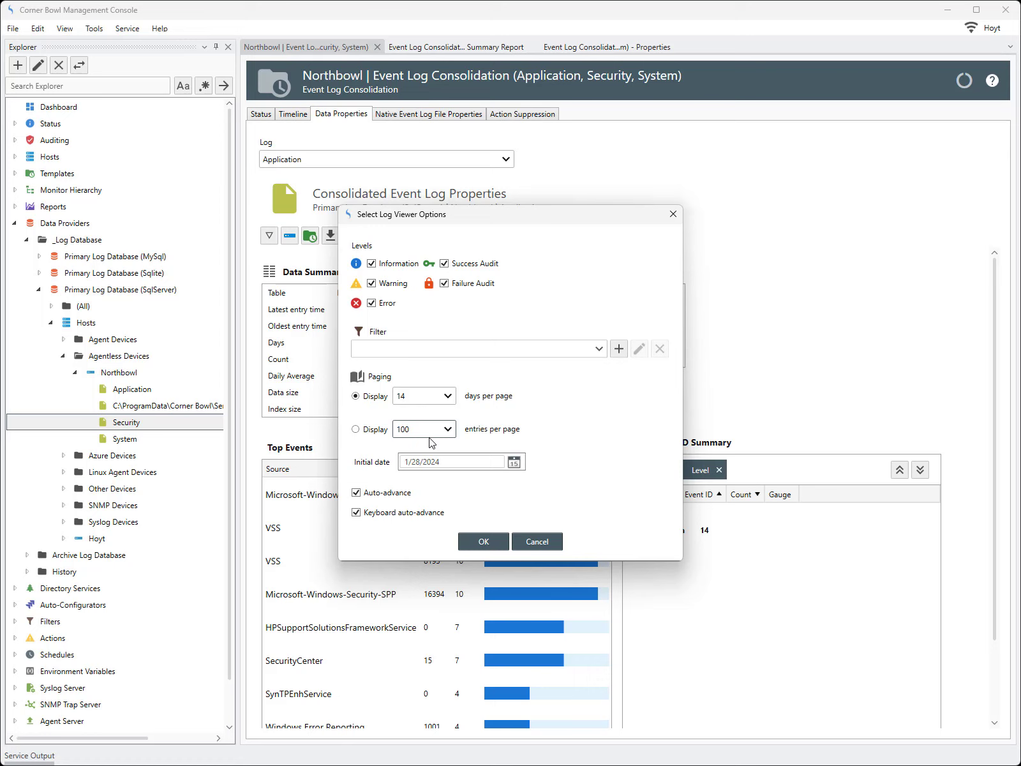
left_click(441, 396)
left_click(442, 412)
left_click(464, 544)
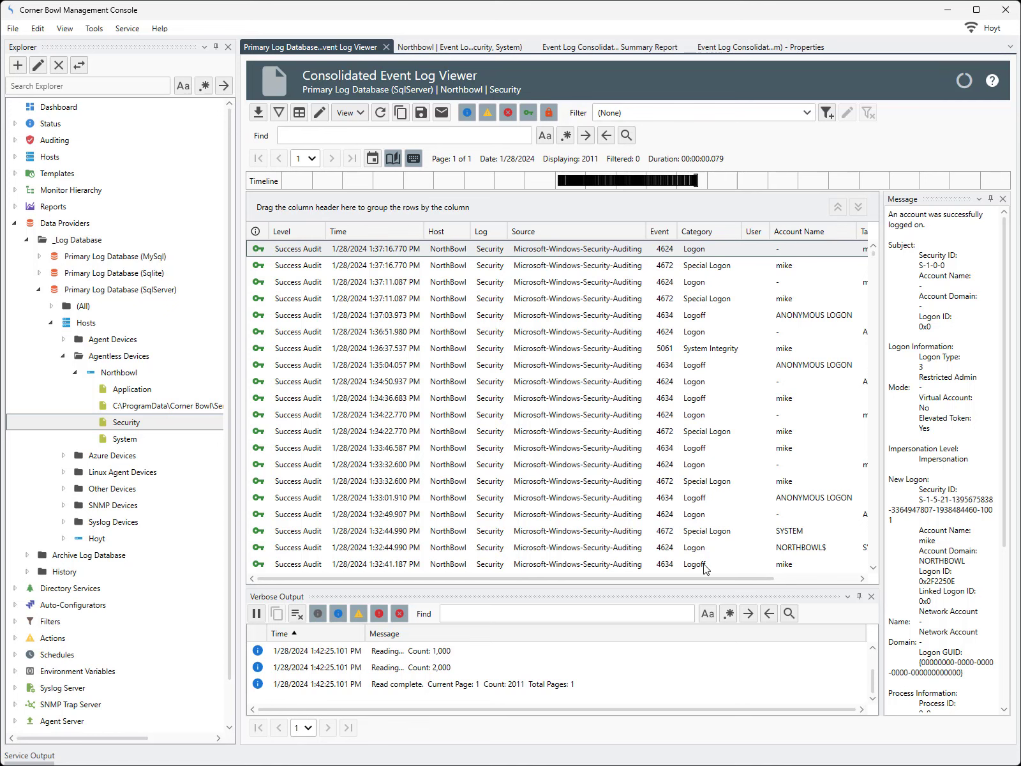
Group the Security log events by Target Account Name, then close the Event Log Viewer
left_click_drag(711, 578, 812, 571)
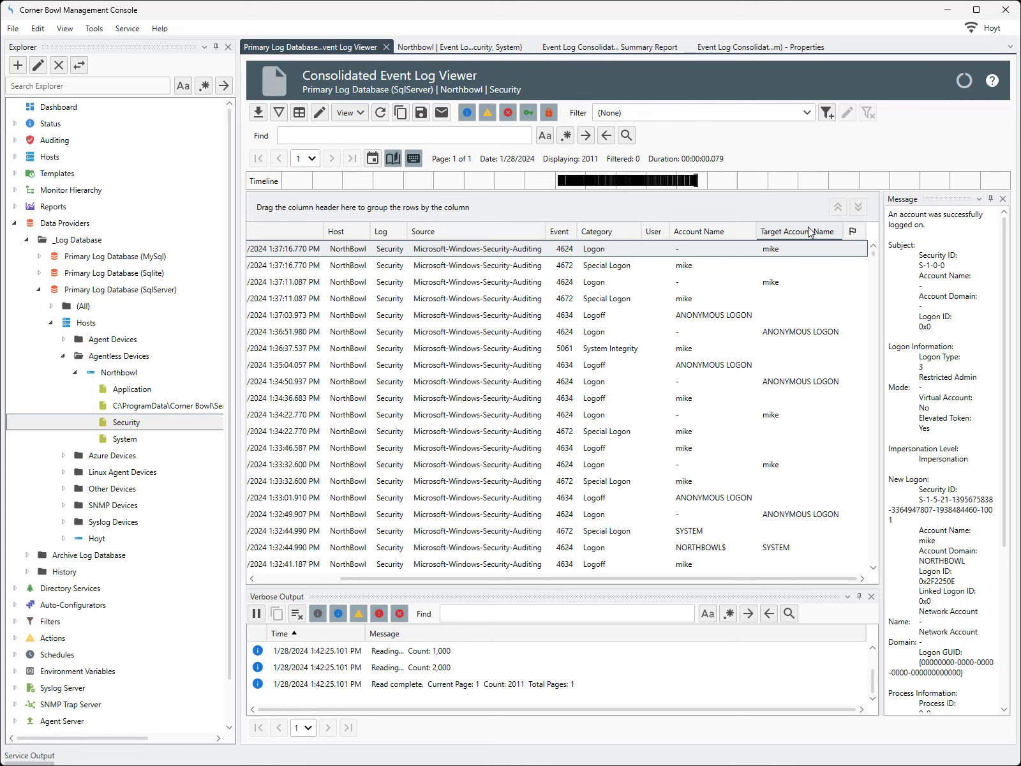
left_click_drag(809, 231, 784, 217)
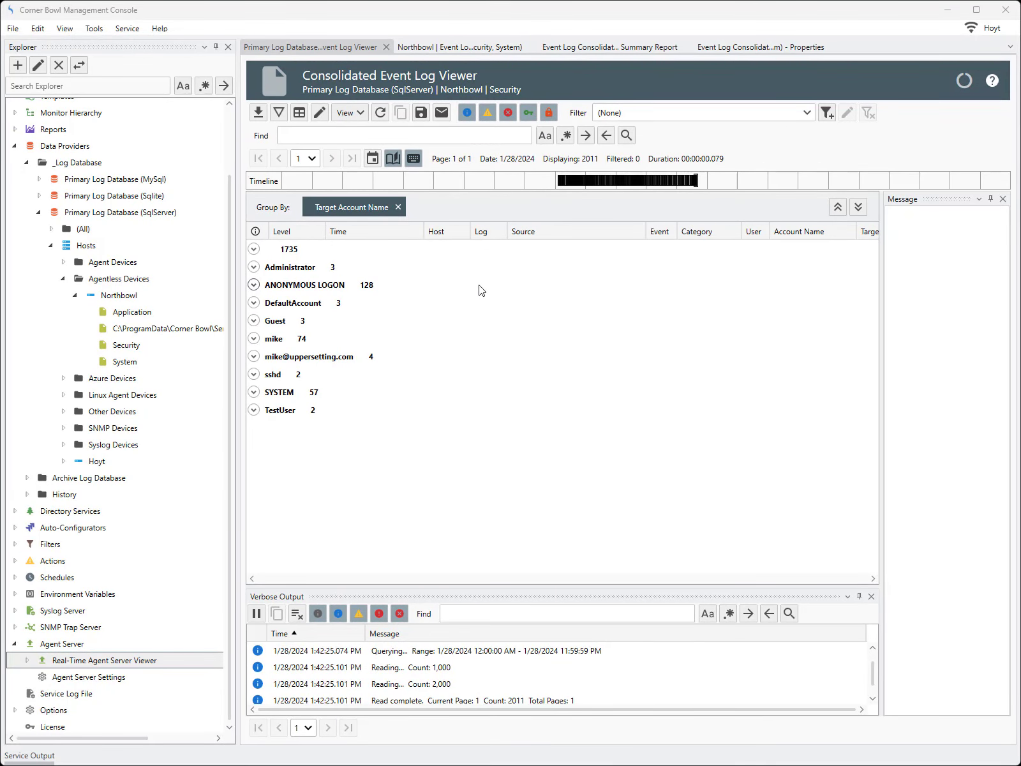
left_click(386, 47)
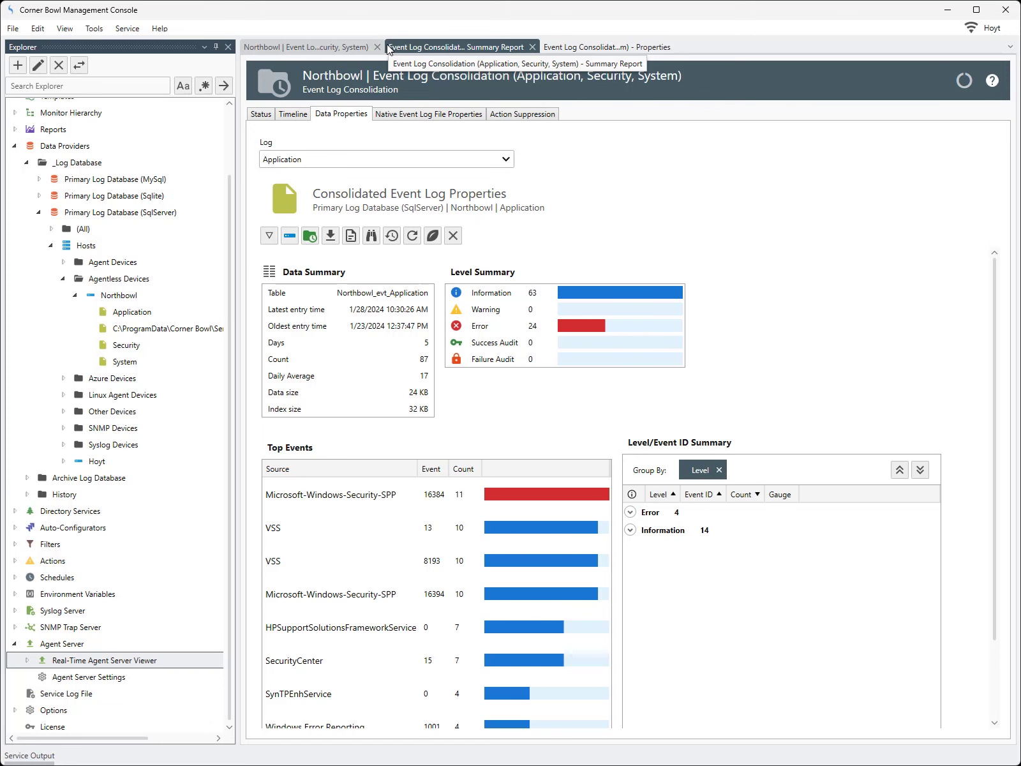
left_click(552, 50)
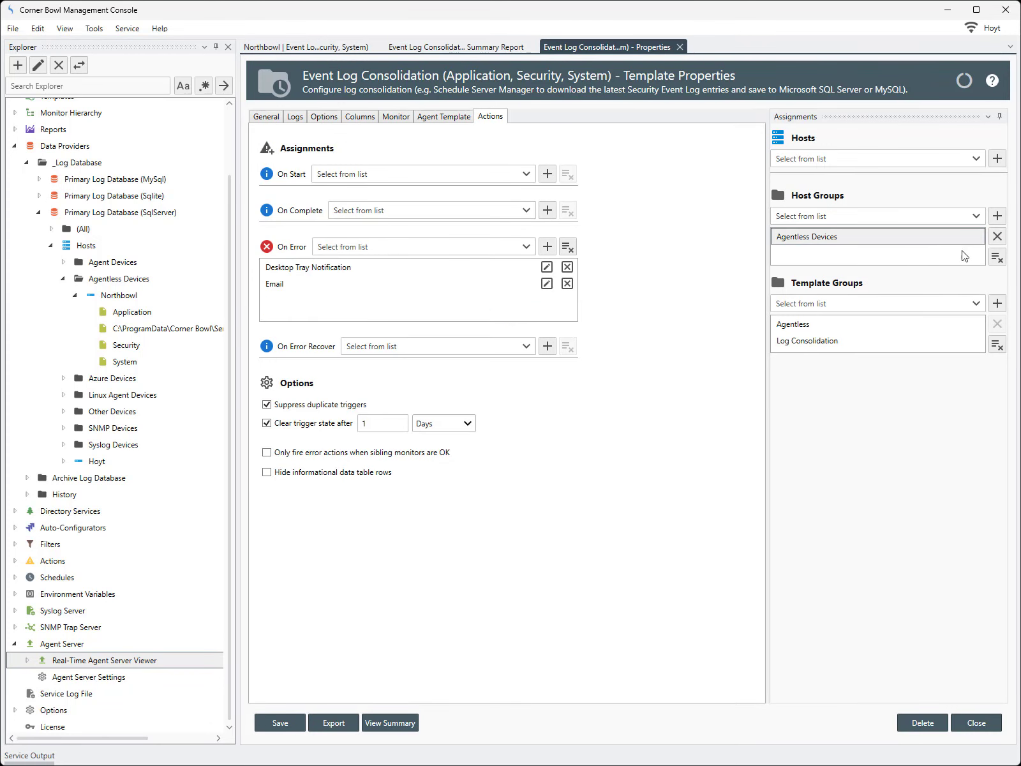
Remove Agentless Devices, save despite the no-hosts warning, and close properties and Summary Report
left_click(998, 258)
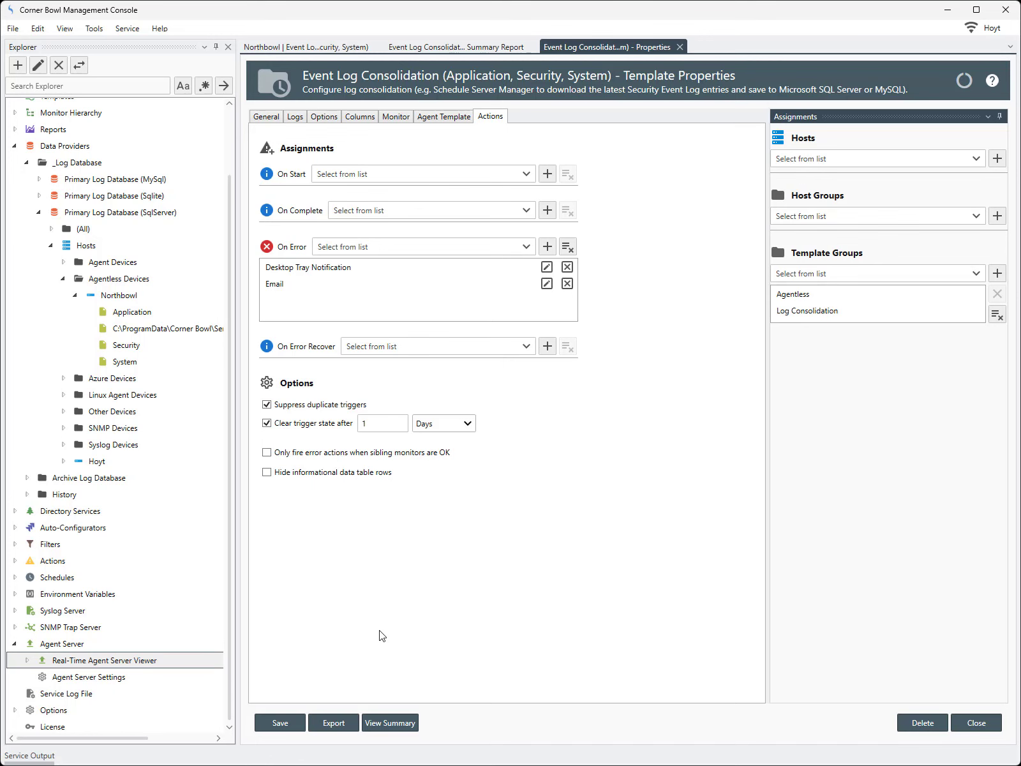
left_click(299, 724)
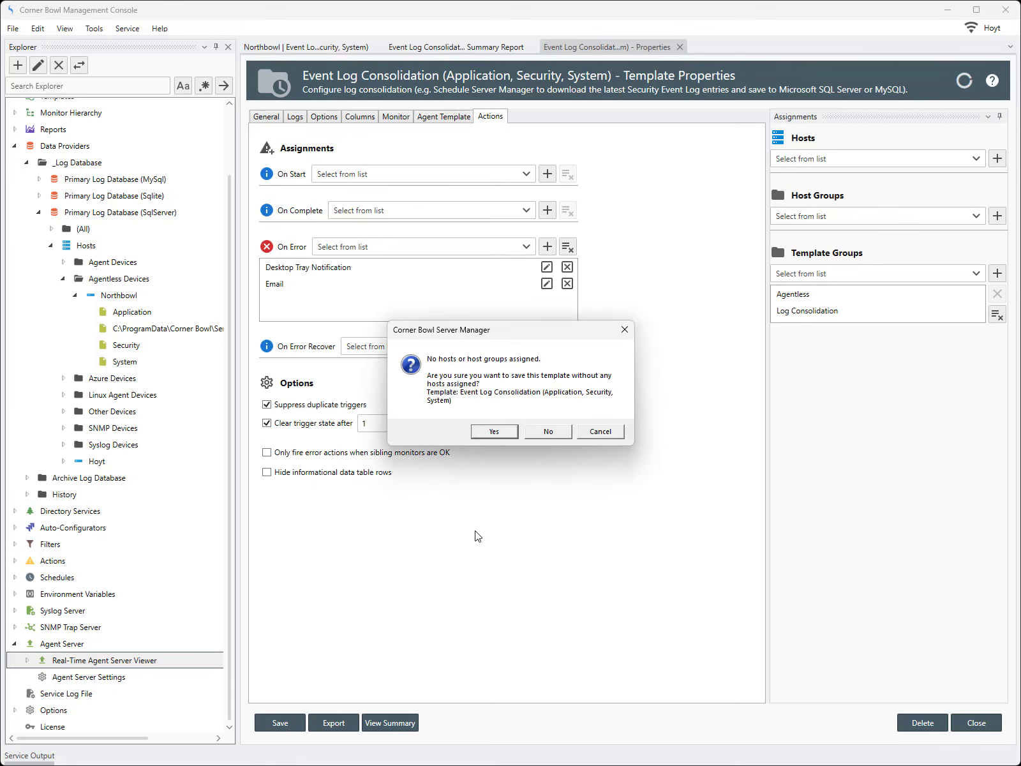
left_click(502, 432)
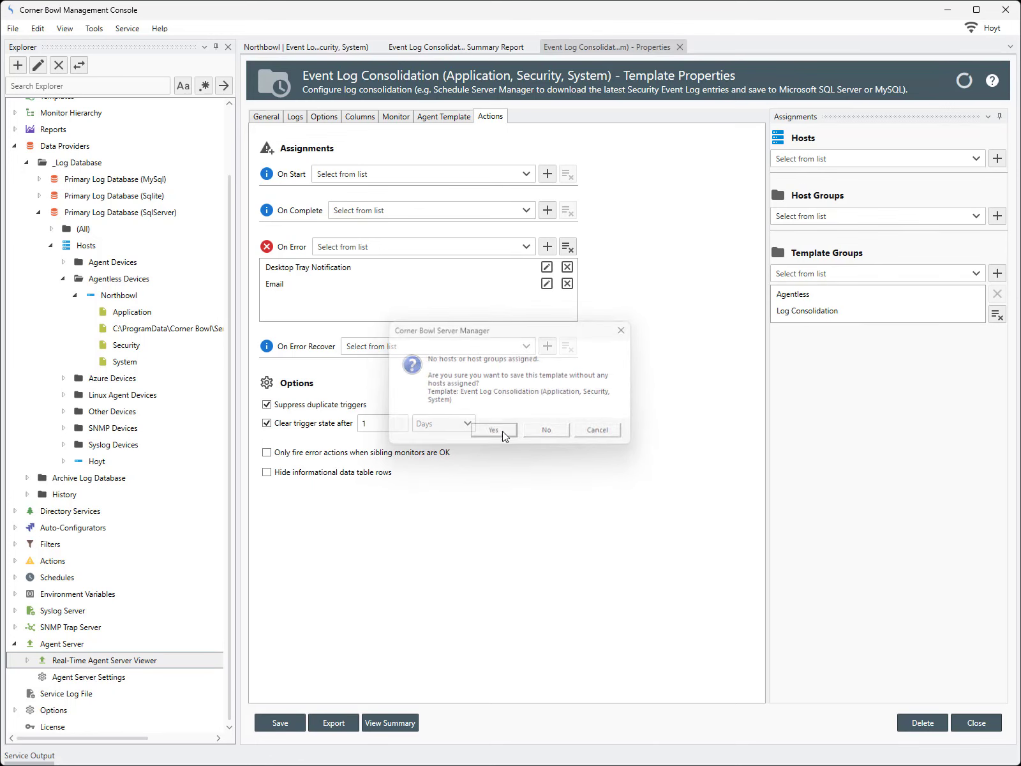
left_click(976, 723)
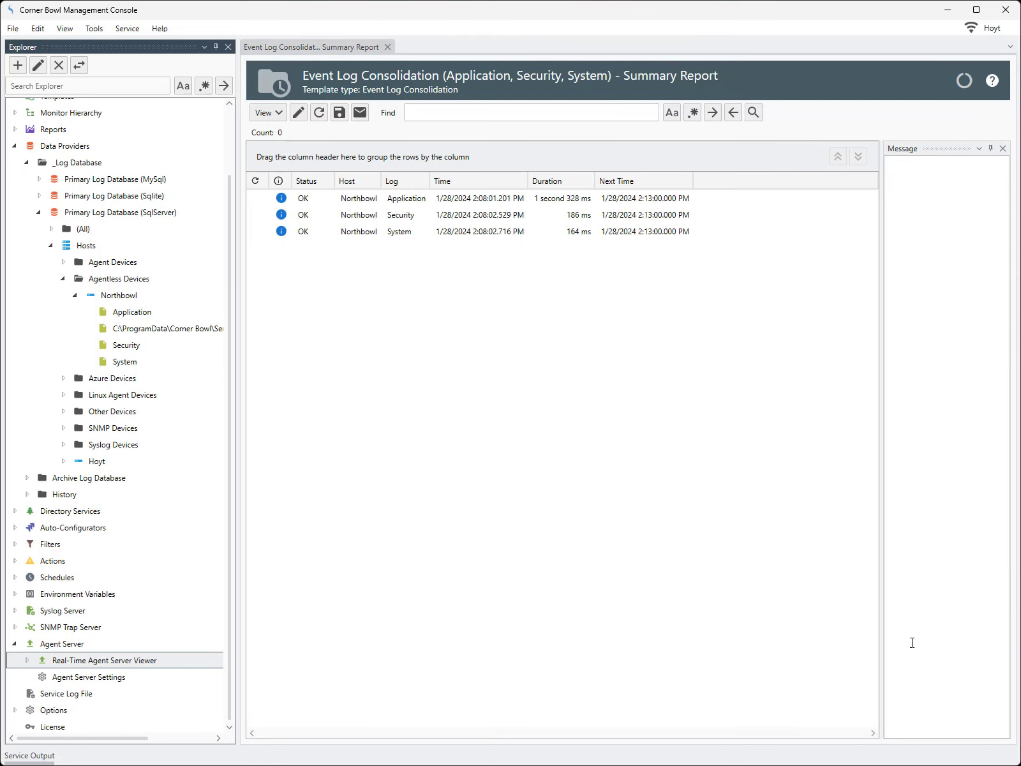
left_click(387, 48)
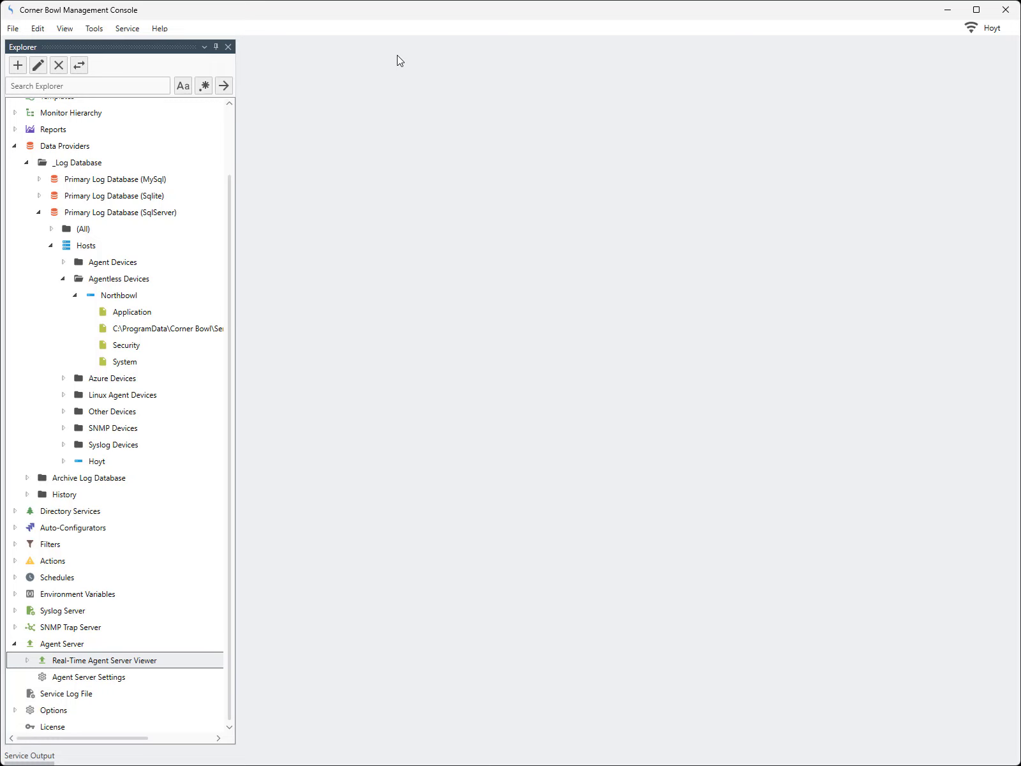
Delete Northbowl's Application, Security and System logs, confirming each deletion
left_click(144, 312)
key("Delete")
key("Return")
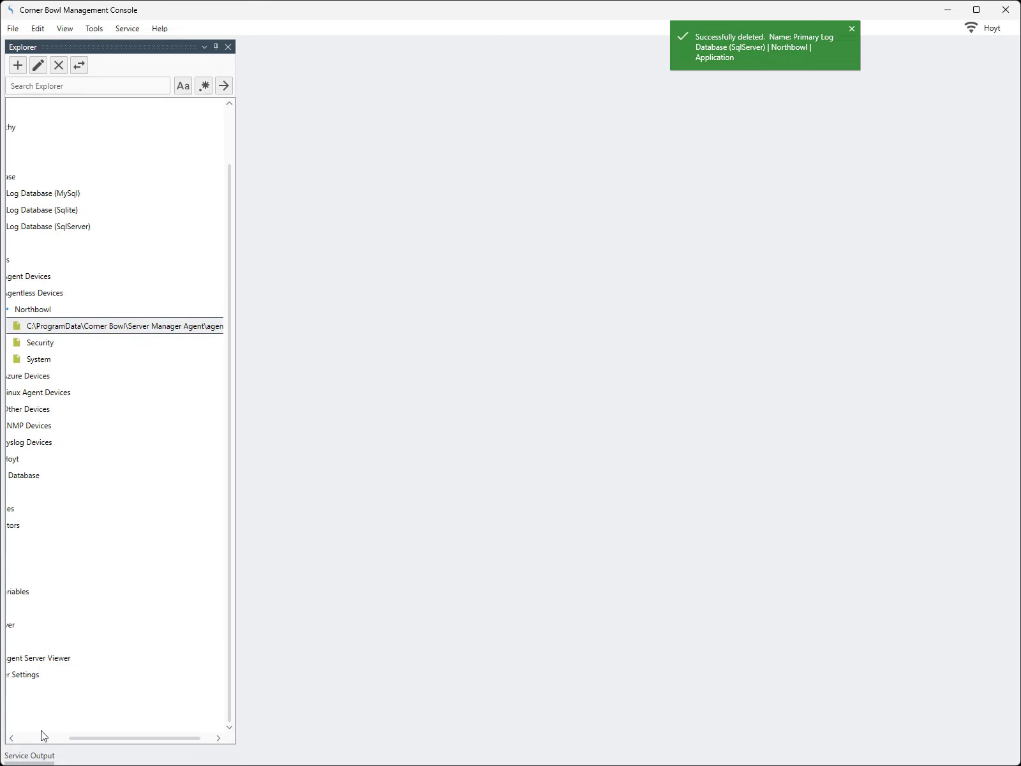
left_click_drag(85, 742, 32, 742)
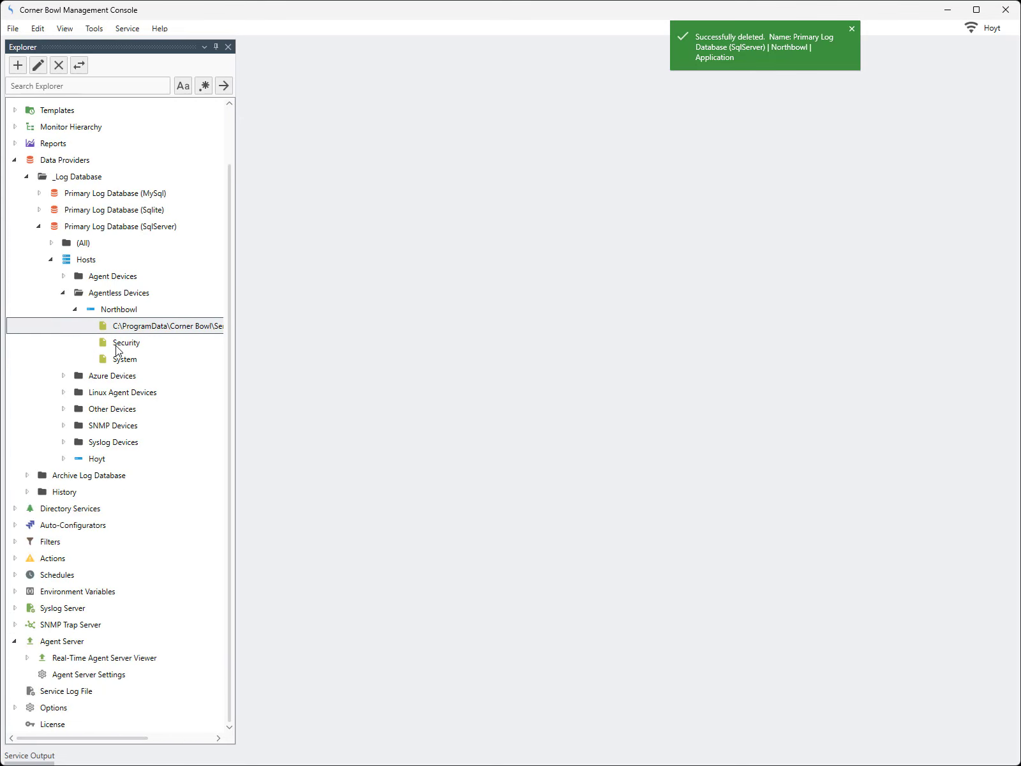
left_click(116, 345)
key("Delete")
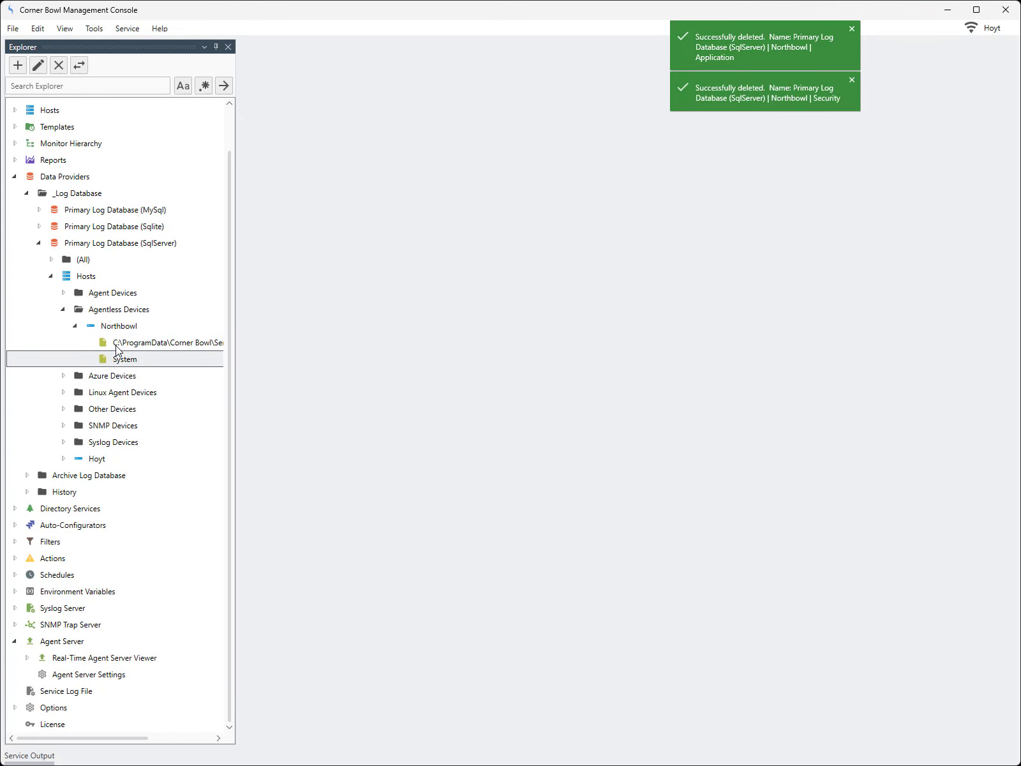
key("Delete")
key("Return")
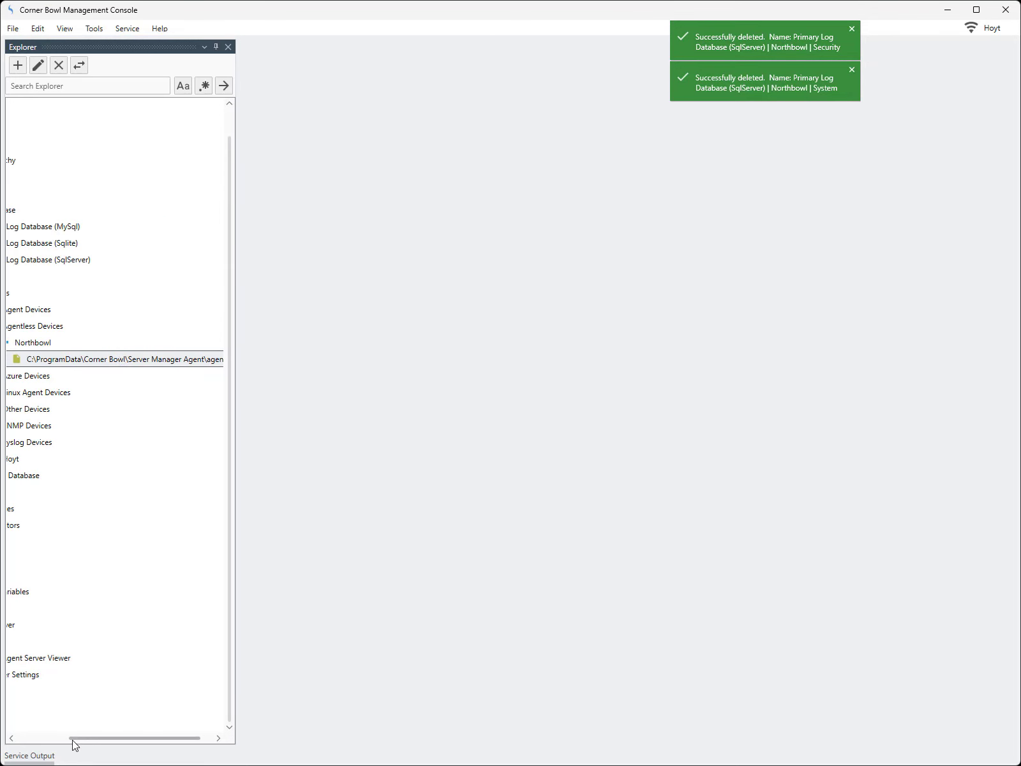
left_click_drag(72, 740, 5, 753)
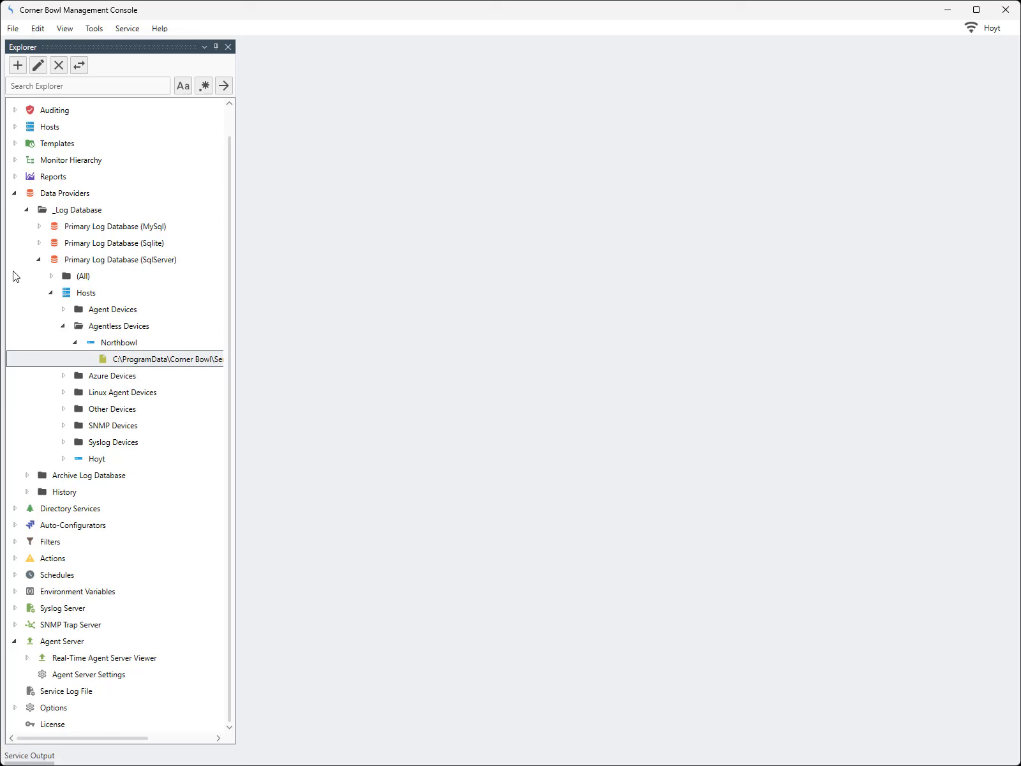
Open Template Properties for the Event Log Consolidation (Application, Security, System) (Agent) sample template
left_click(14, 193)
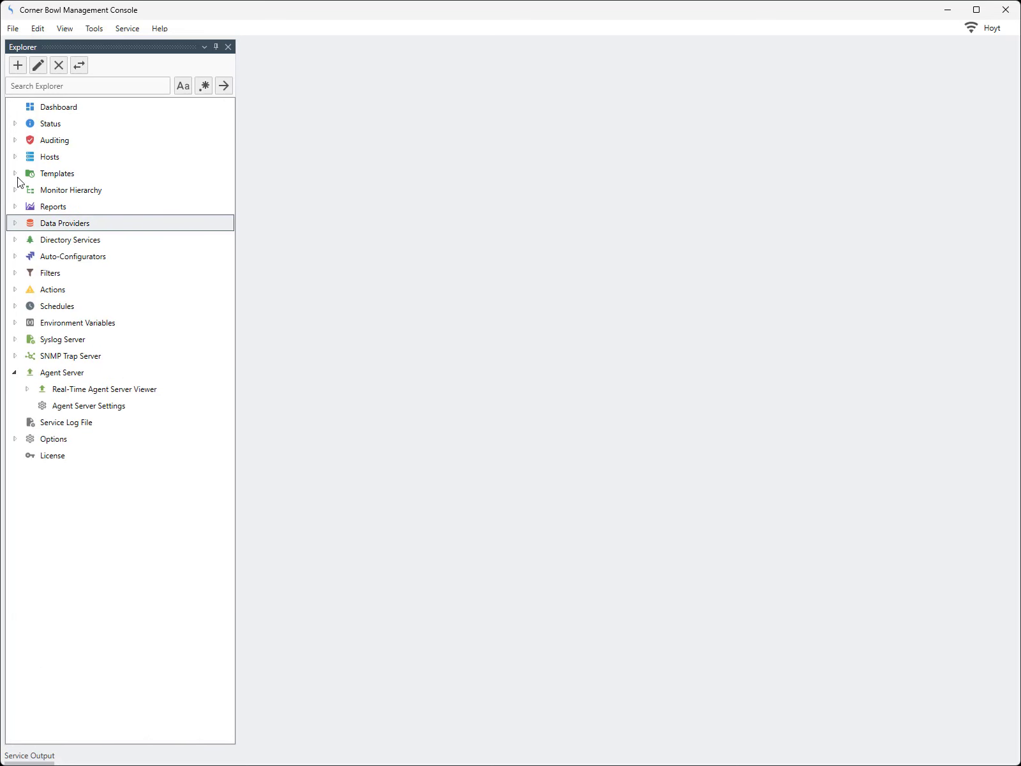
left_click(15, 174)
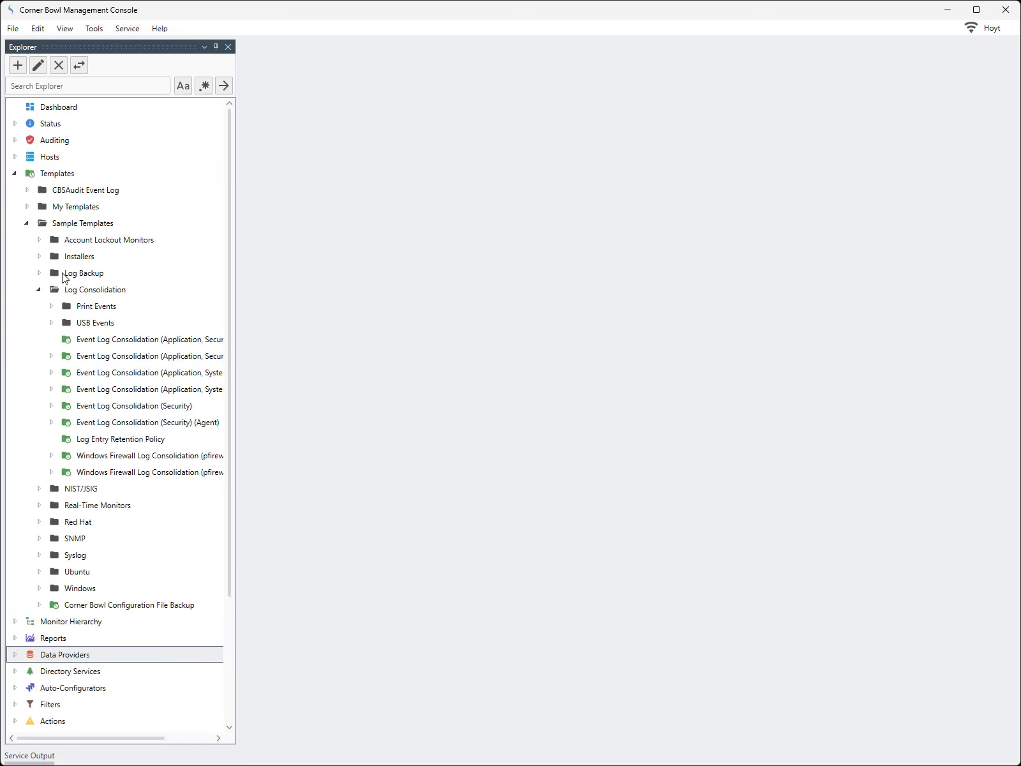
left_click_drag(231, 413, 342, 412)
left_click(275, 359)
right_click(275, 361)
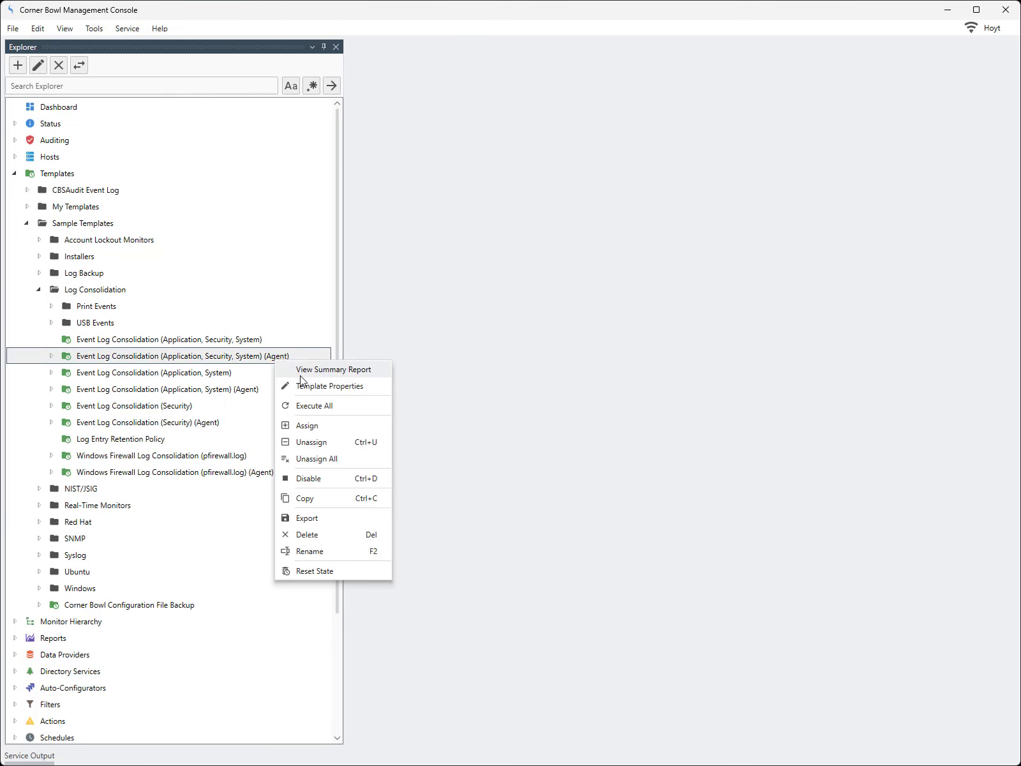
left_click(304, 388)
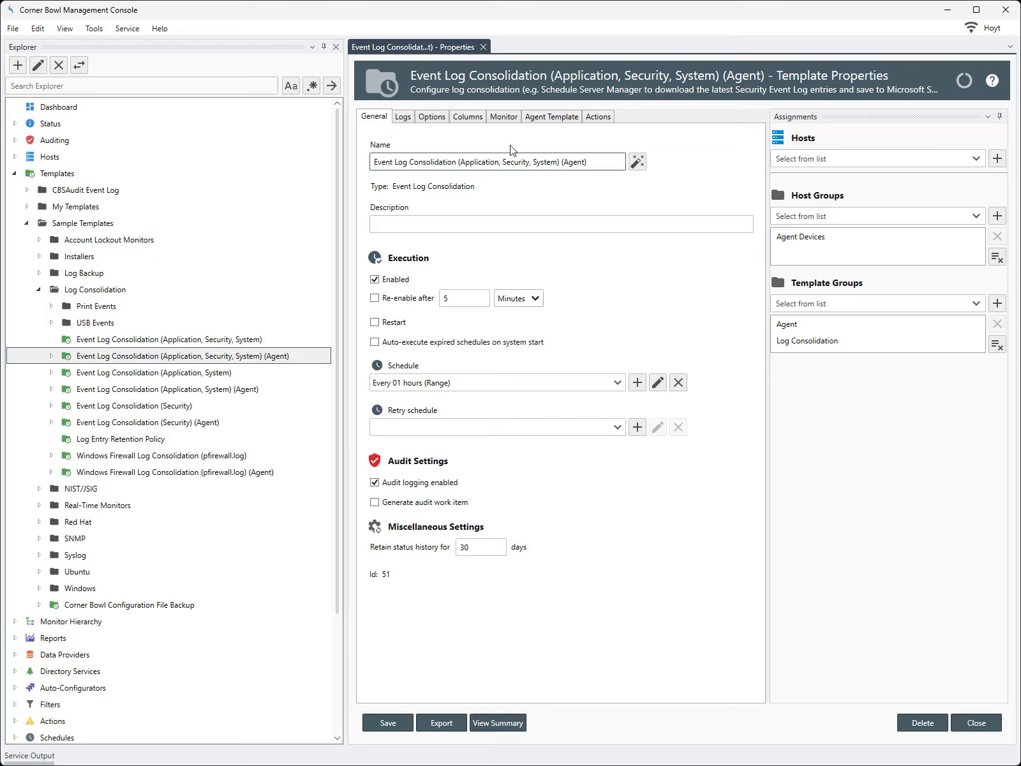
On the Agent Template tab, add Send an Email to On Host Not Connecting
left_click(541, 120)
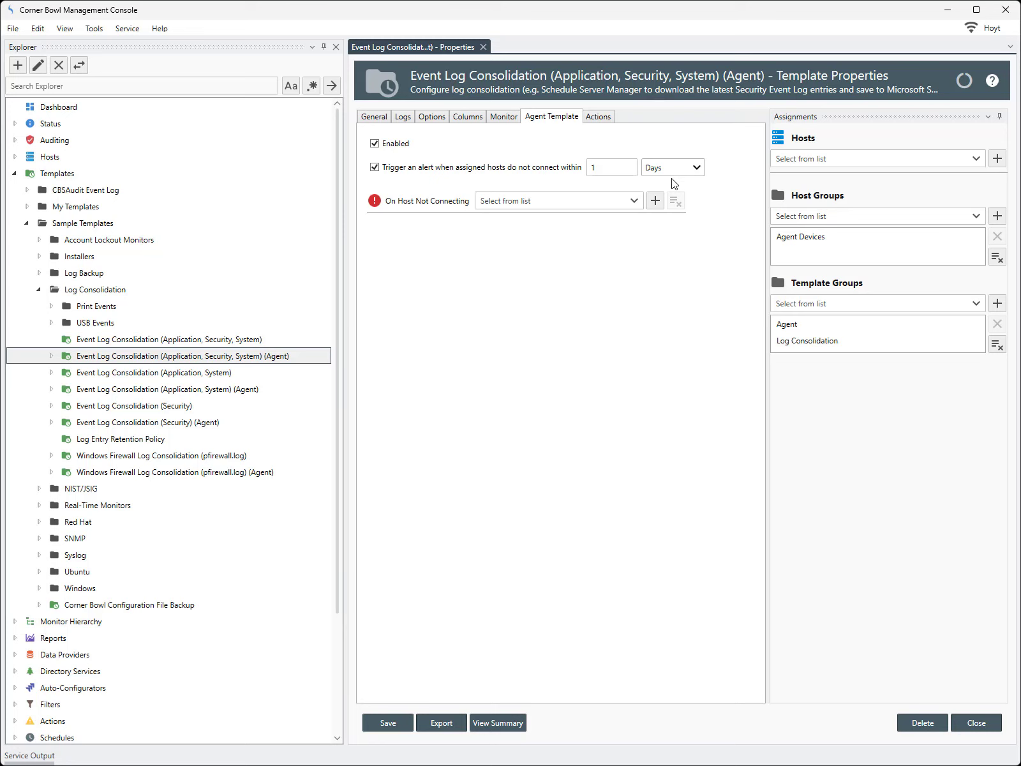
left_click(637, 202)
left_click(456, 270)
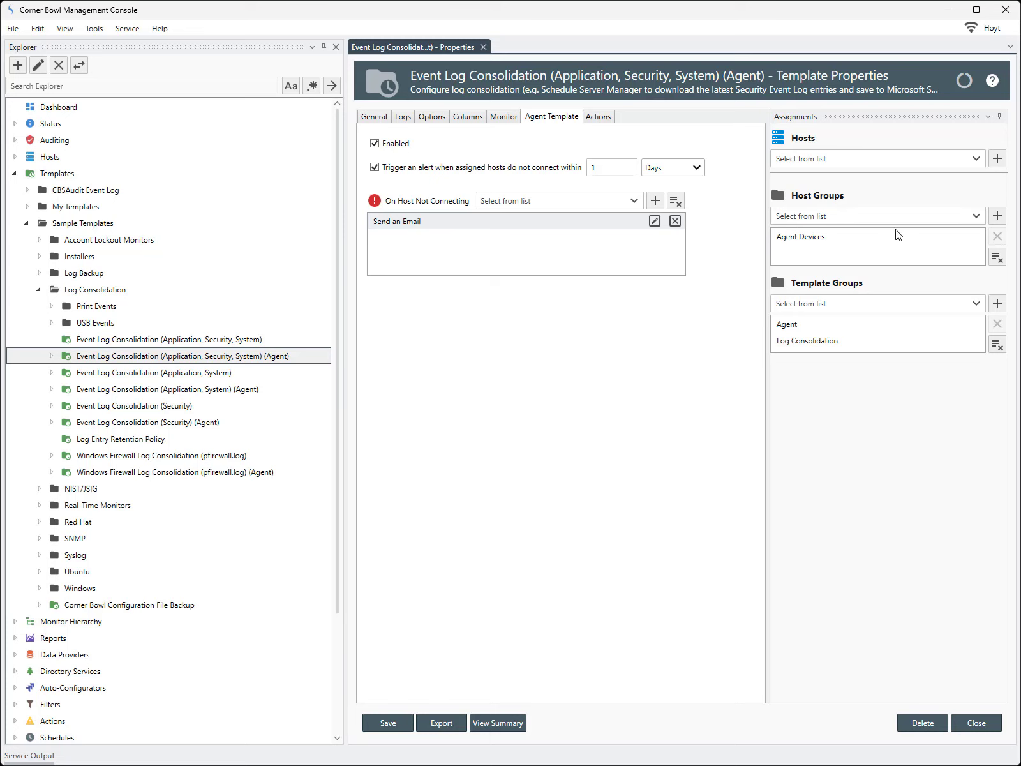
Add Agentless Devices as a second host group alongside Agent Devices
left_click(915, 235)
left_click(975, 217)
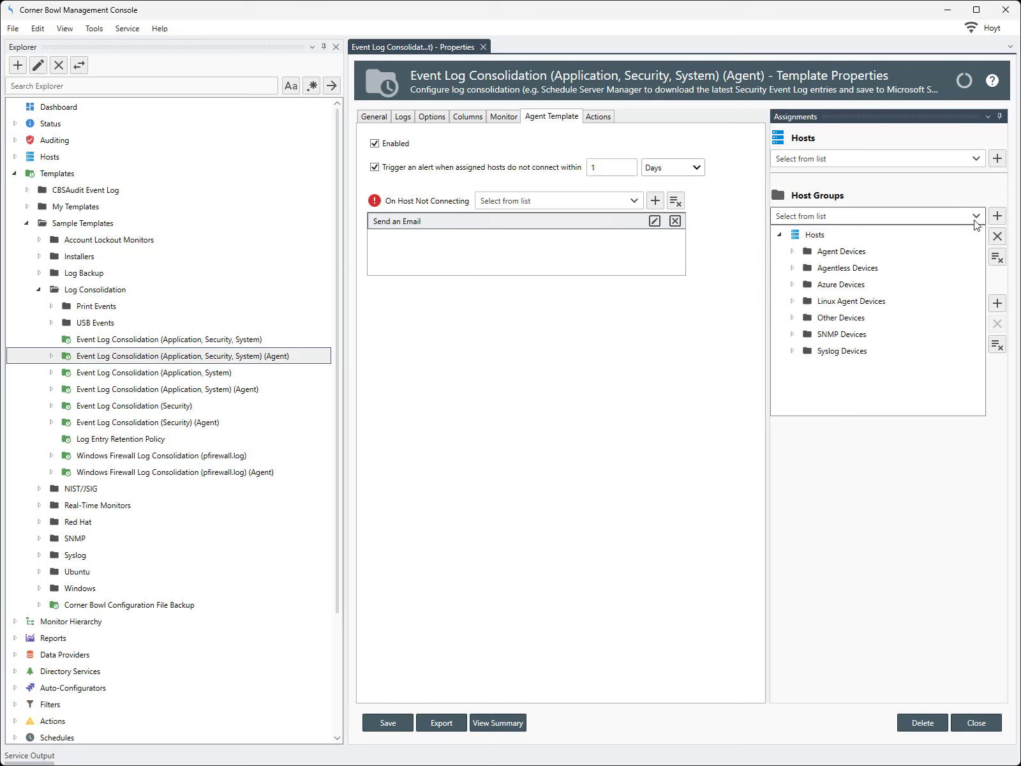
left_click(853, 269)
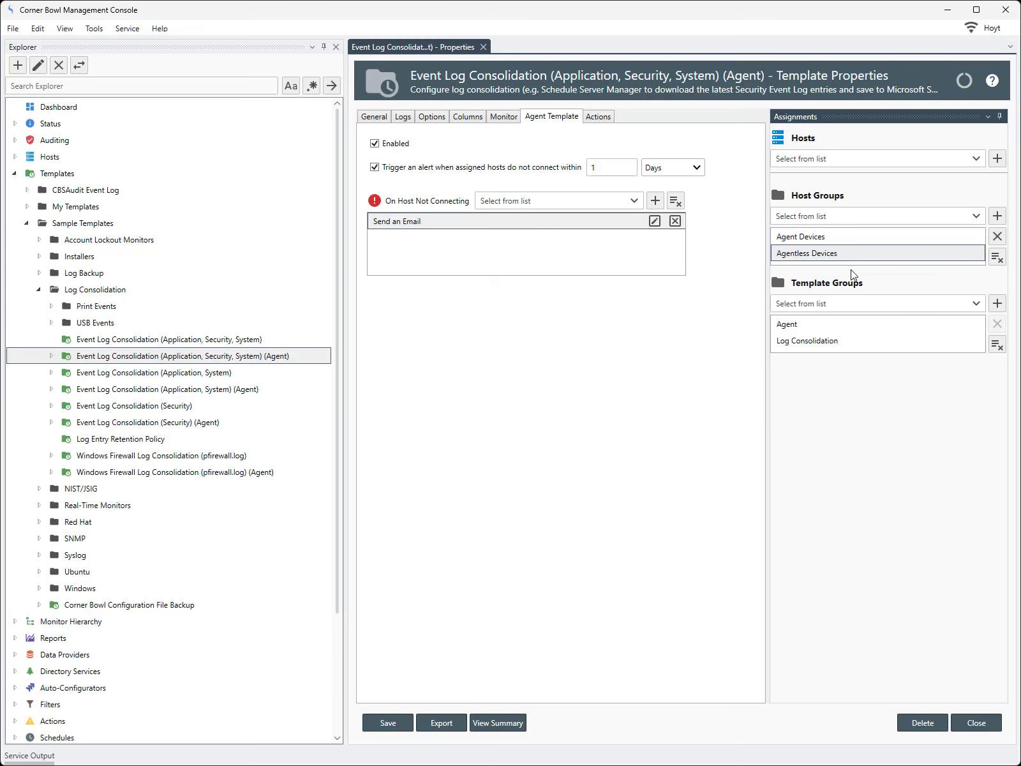
Open Northbowl's status from the Agent template summary, showing Application 87, Security 2,148, System 133 entries
left_click(483, 721)
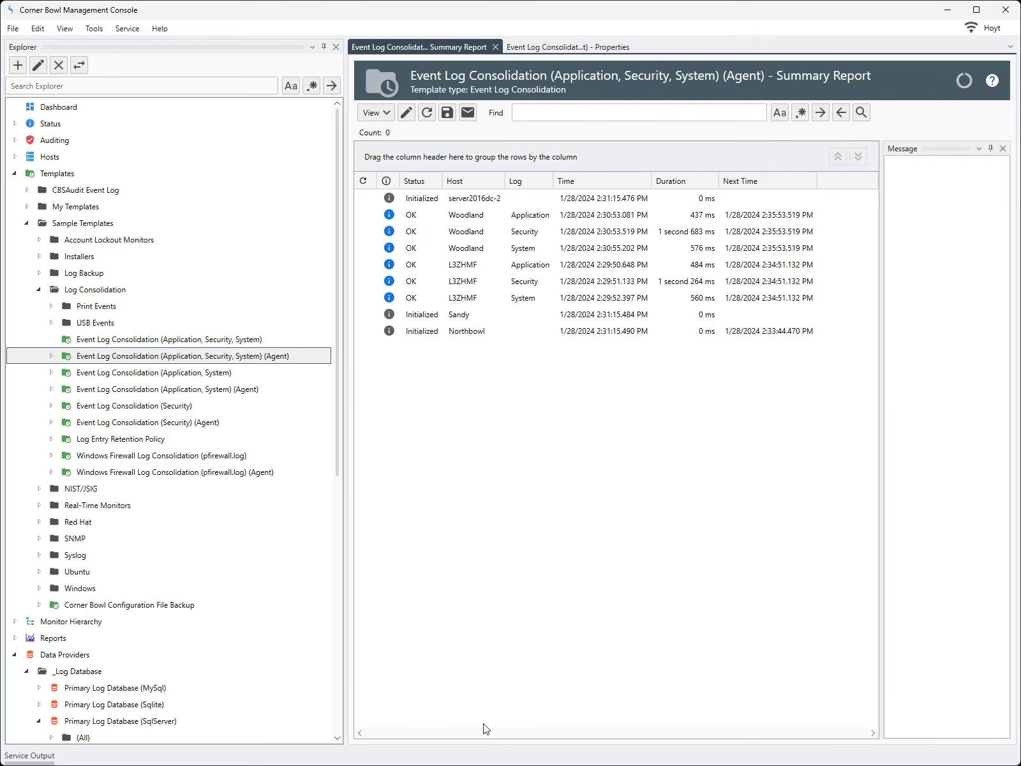
right_click(462, 331)
left_click(486, 414)
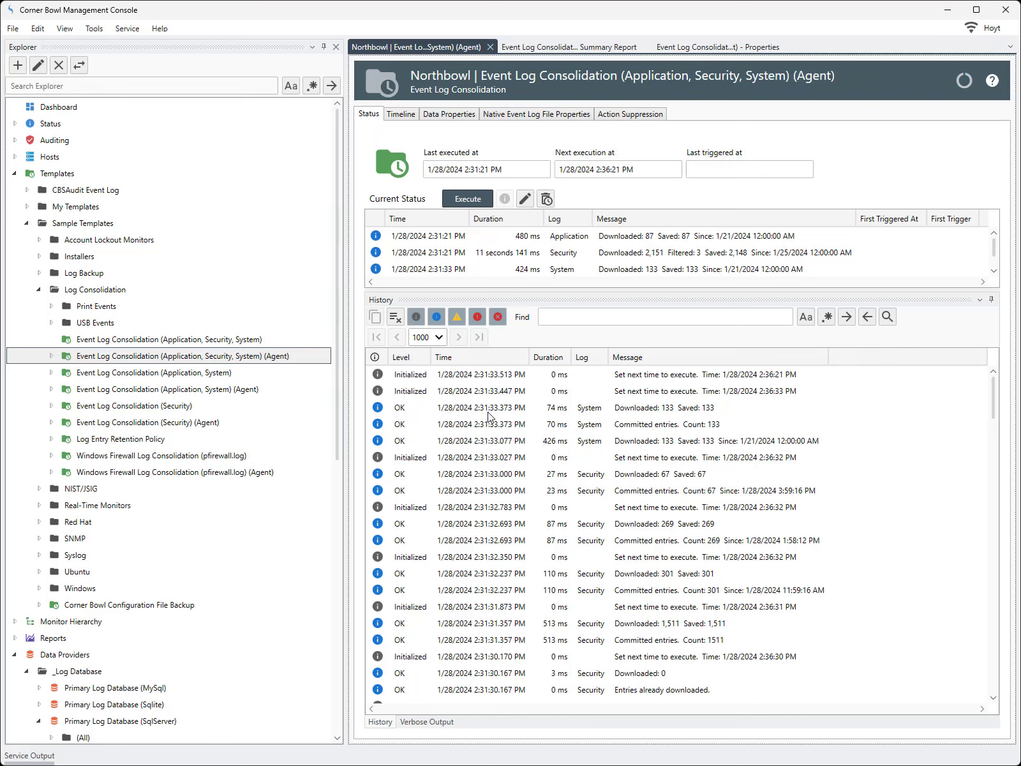
Load Northbowl's 2,148 consolidated Security events in the viewer and group them by Target Account Name
left_click(450, 115)
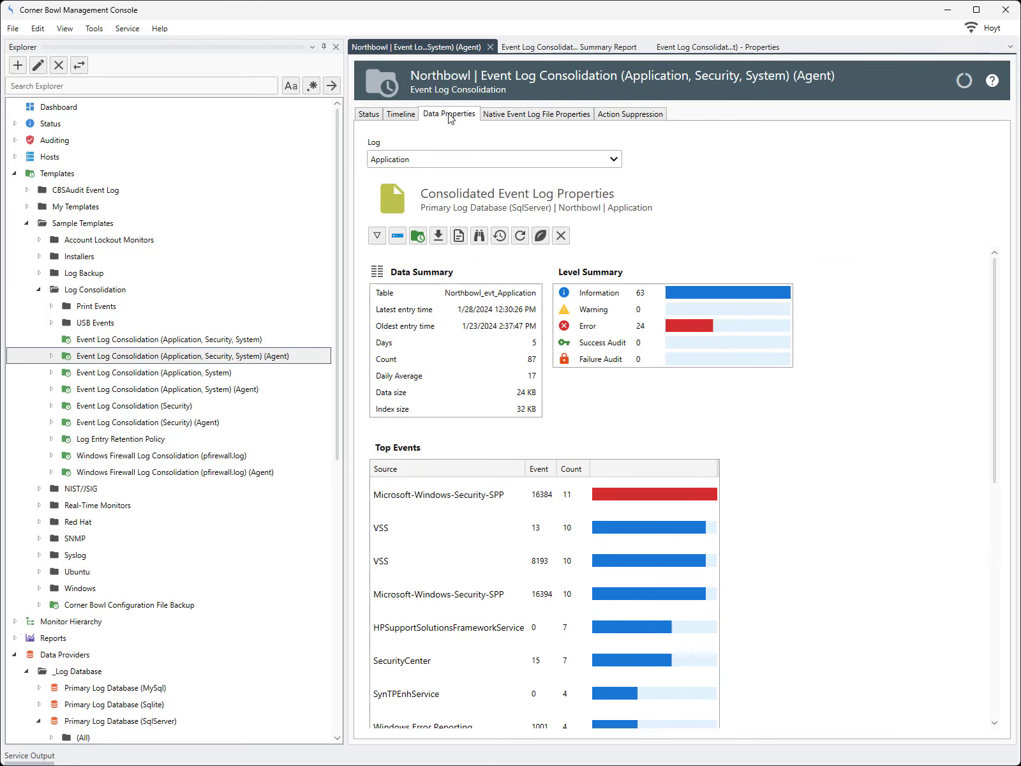
left_click(463, 159)
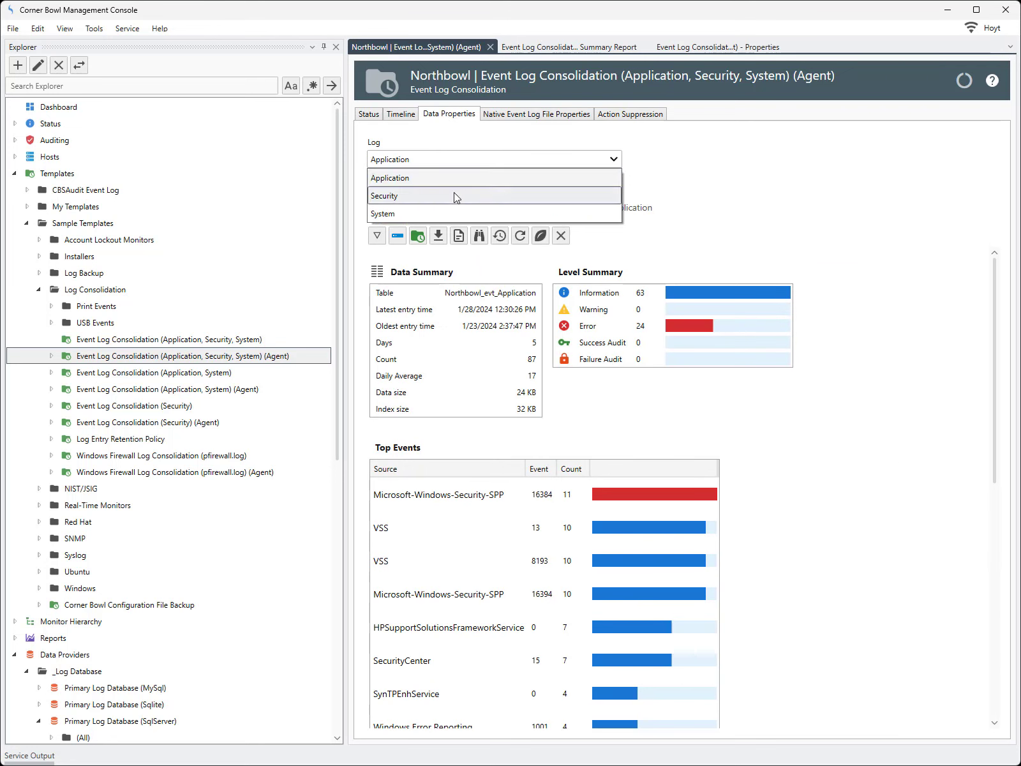
left_click(456, 197)
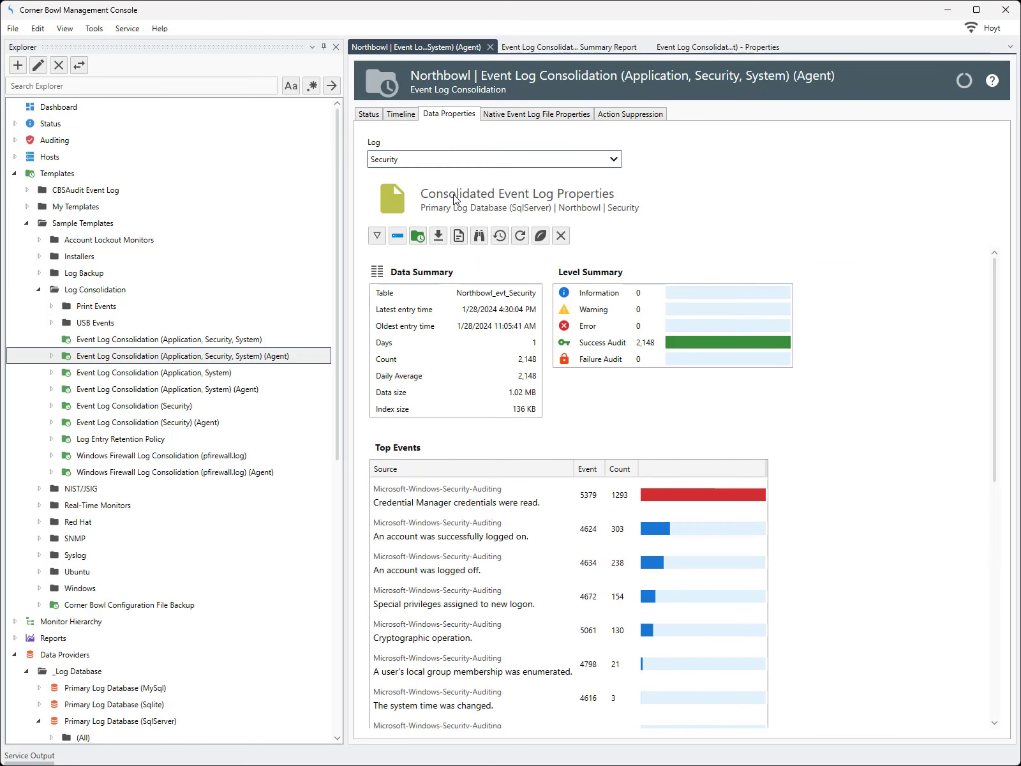
left_click(459, 236)
left_click(483, 541)
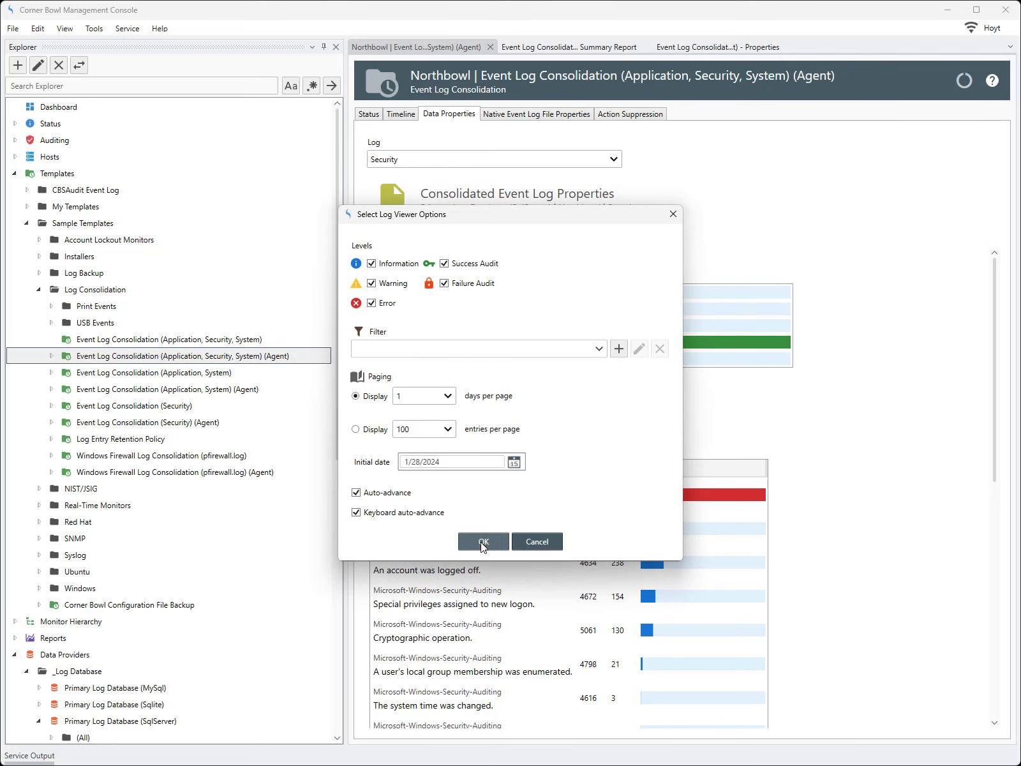
left_click_drag(345, 427, 170, 455)
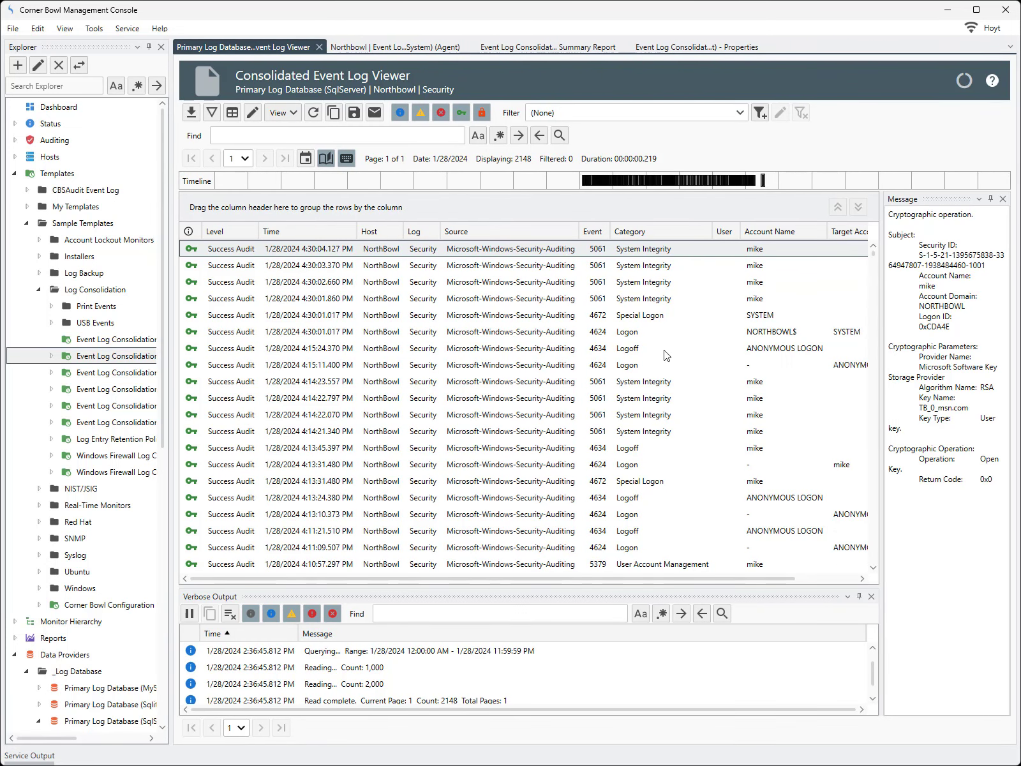
left_click_drag(826, 233, 799, 216)
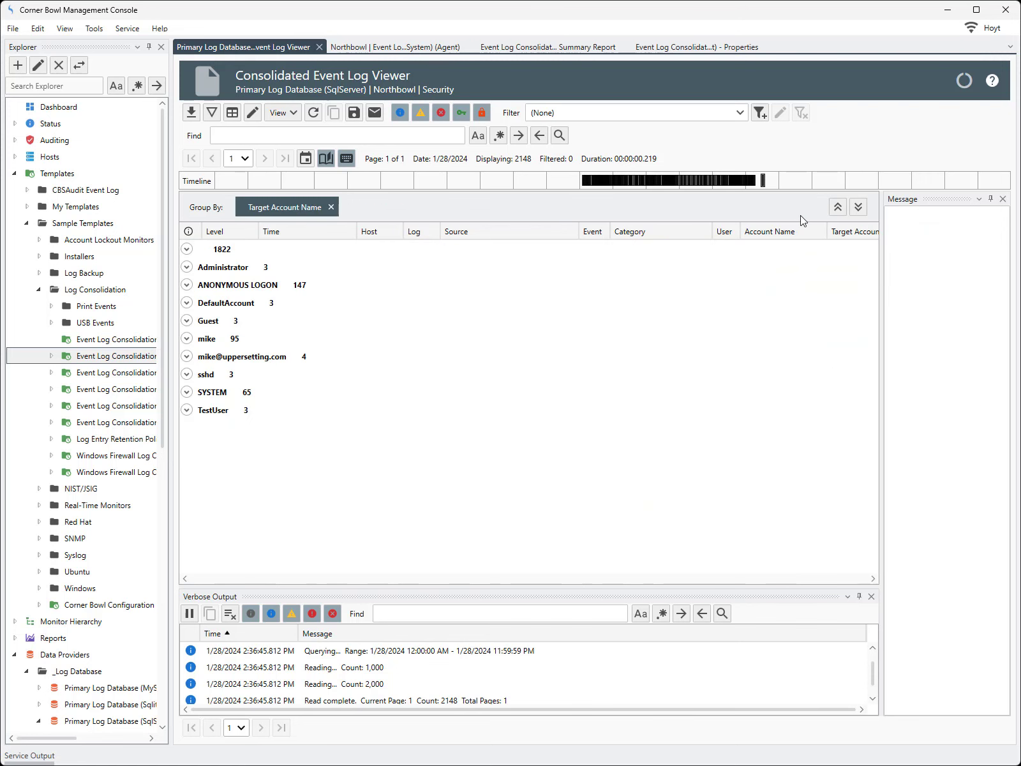